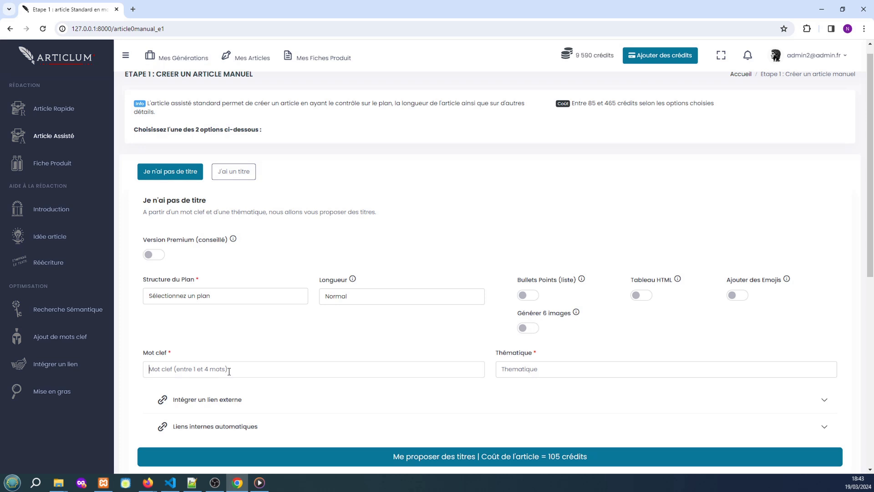
Choose to create the article from an existing title and set its plan structure to 5 parties principales
{"action": "left_click", "coordinate": [558, 366]}
{"action": "left_click", "coordinate": [241, 176]}
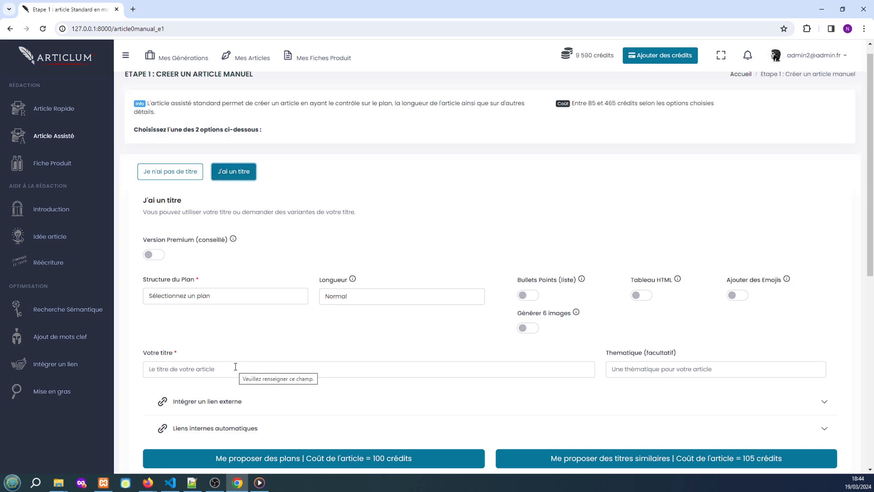
{"action": "left_click", "coordinate": [267, 298]}
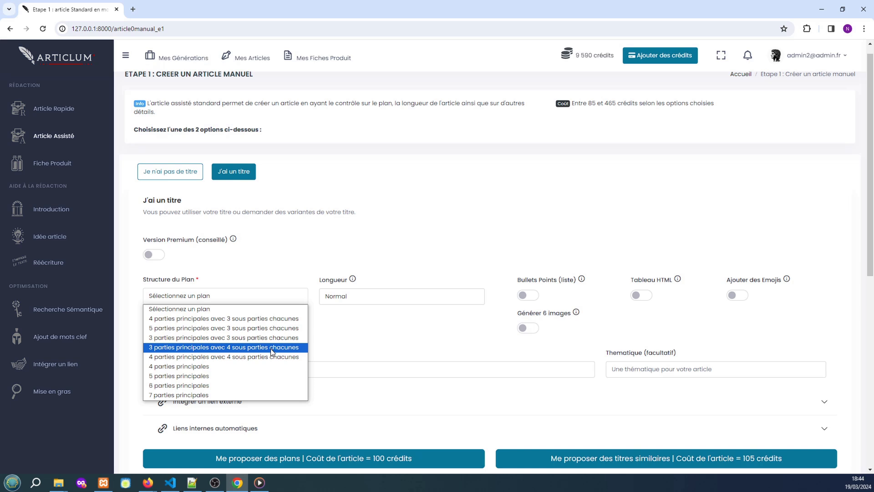
{"action": "left_click", "coordinate": [268, 375]}
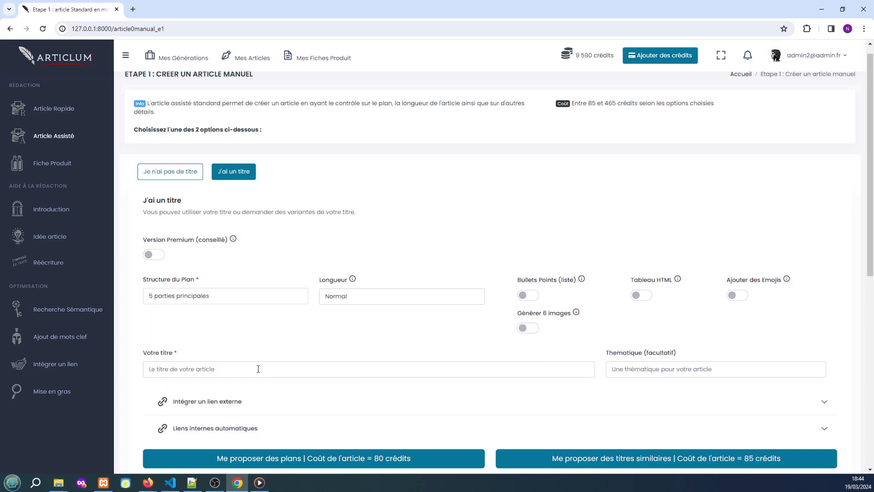
Enter "Comment faire descendre un chat d'un arbre ?" as the article title
{"action": "left_click", "coordinate": [258, 369]}
{"action": "type", "text": "Comment faire descendre unc ñhat d'un arbre ?"}
{"action": "left_click", "coordinate": [247, 372]}
{"action": "key", "text": "BackSpace"}
{"action": "key", "text": "BackSpace"}
{"action": "key", "text": "BackSpace"}
{"action": "type", "text": "c"}
Try the Long article length and reset the length to the unselected choice
{"action": "left_click", "coordinate": [345, 297]}
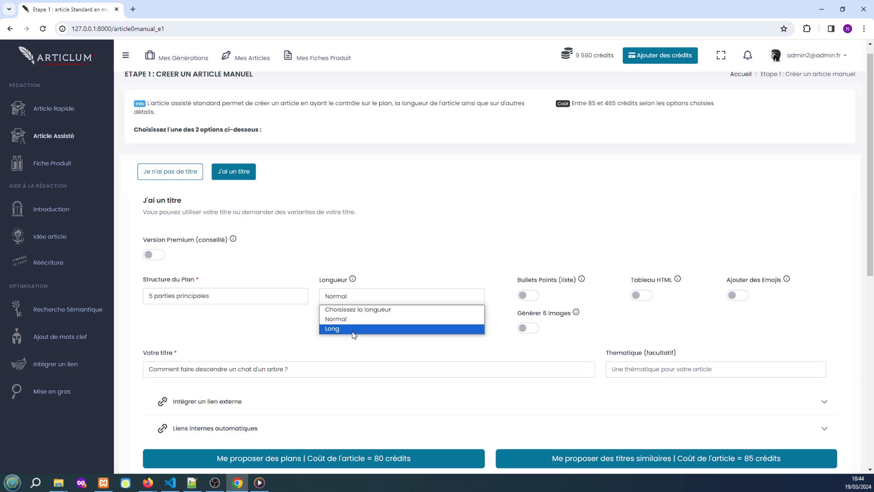
{"action": "left_click", "coordinate": [354, 335]}
{"action": "left_click", "coordinate": [357, 301]}
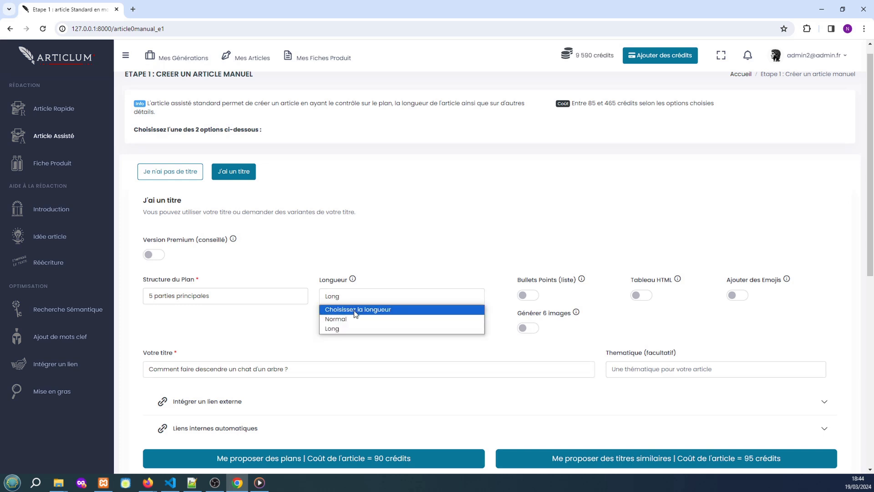
{"action": "left_click", "coordinate": [356, 310]}
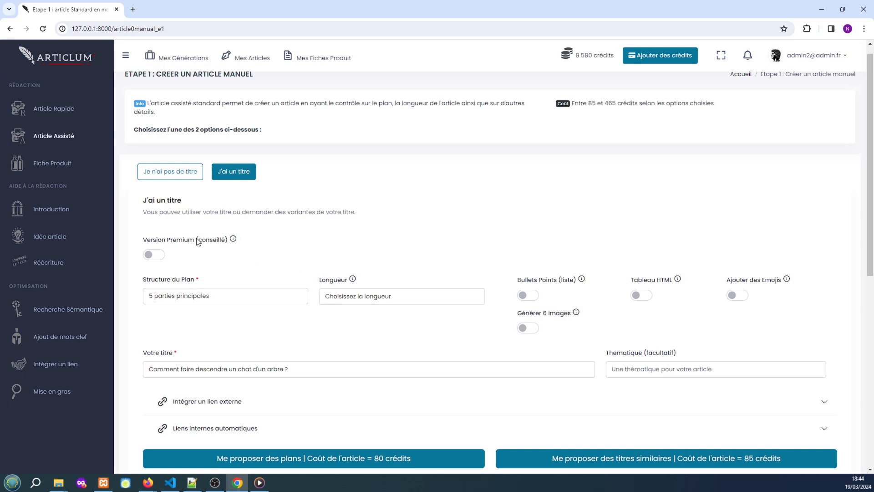
Enable the Premium version for the article
{"action": "left_click", "coordinate": [156, 255]}
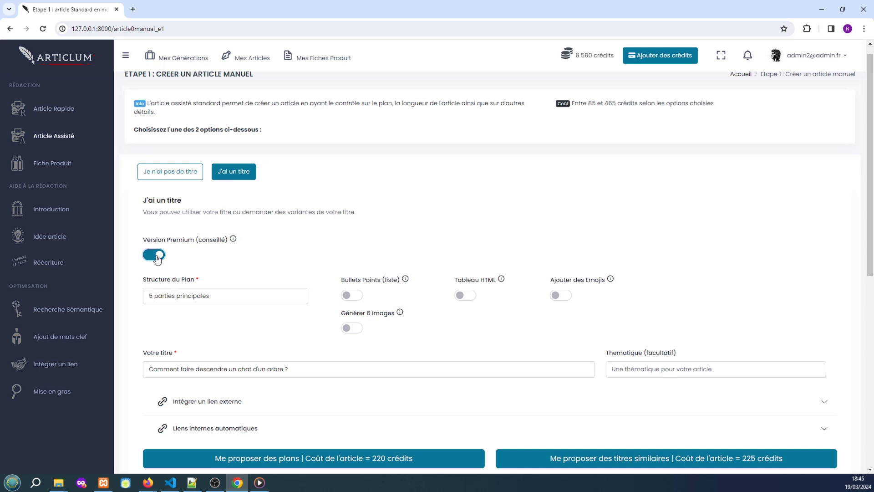
{"action": "left_click", "coordinate": [154, 255]}
{"action": "left_click", "coordinate": [154, 255]}
Enable bullet point lists and the generation of 6 images, leaving the HTML table option off
{"action": "left_click", "coordinate": [351, 297]}
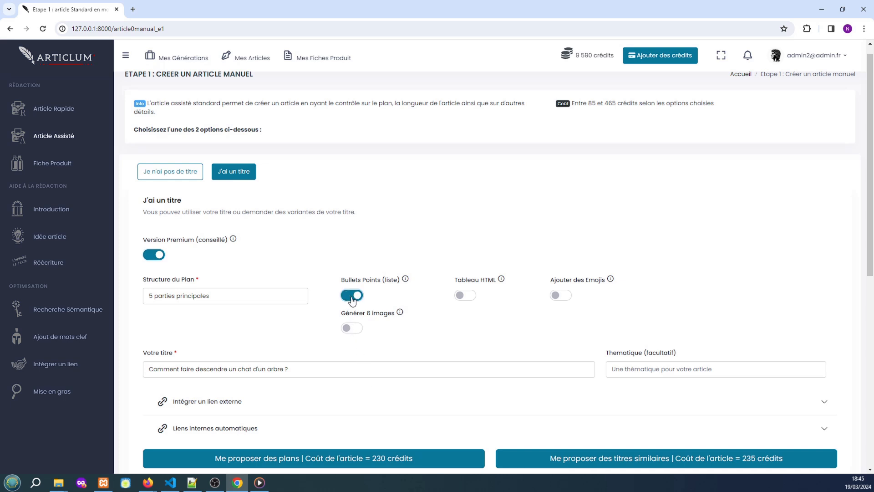
{"action": "left_click", "coordinate": [352, 297]}
{"action": "left_click", "coordinate": [463, 297]}
{"action": "left_click", "coordinate": [465, 298]}
{"action": "left_click", "coordinate": [355, 302]}
{"action": "left_click", "coordinate": [358, 333]}
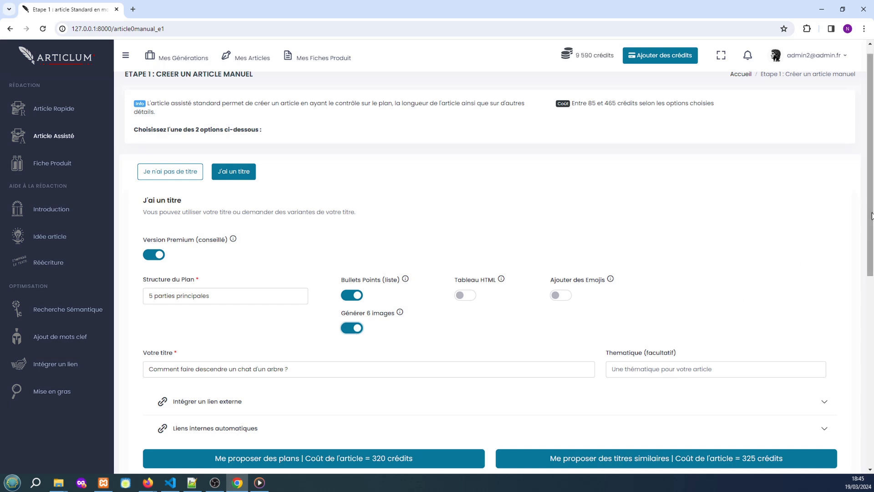
Add an external link to monchat.fr/Maine-Coon with the anchor text "un chat de race main coon"
{"action": "scroll", "coordinate": [872, 215], "scroll_direction": "down", "scroll_amount": 2}
{"action": "left_click", "coordinate": [346, 300]}
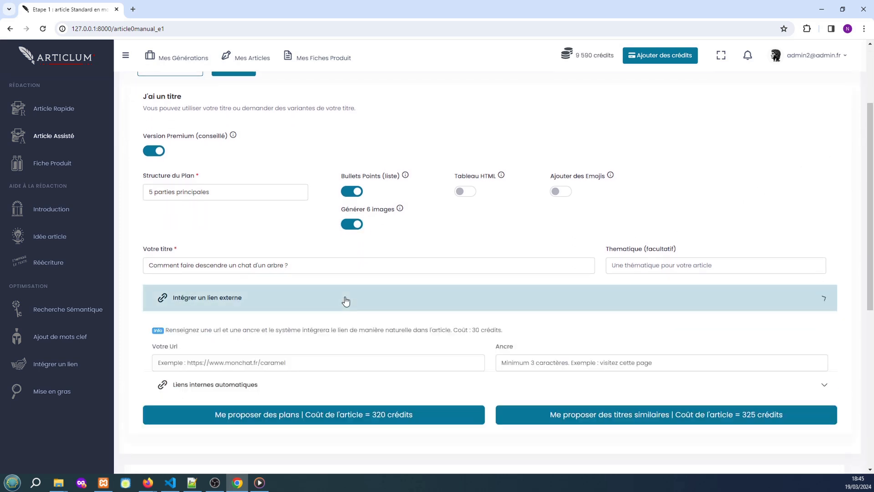
{"action": "left_click", "coordinate": [348, 362]}
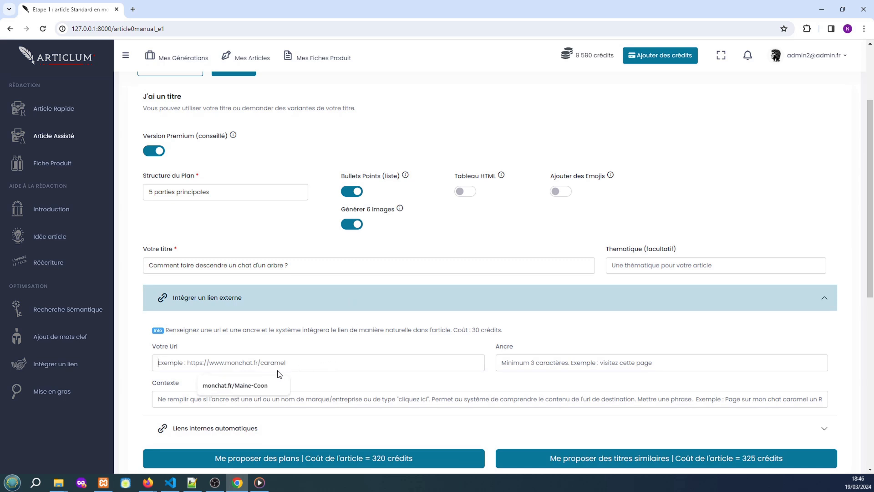
{"action": "left_click", "coordinate": [294, 345]}
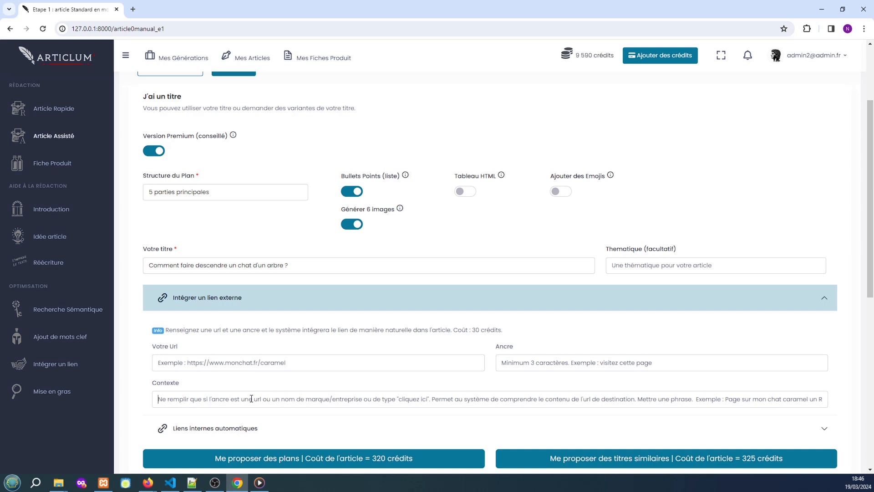
{"action": "left_click", "coordinate": [262, 362]}
{"action": "left_click", "coordinate": [257, 387]}
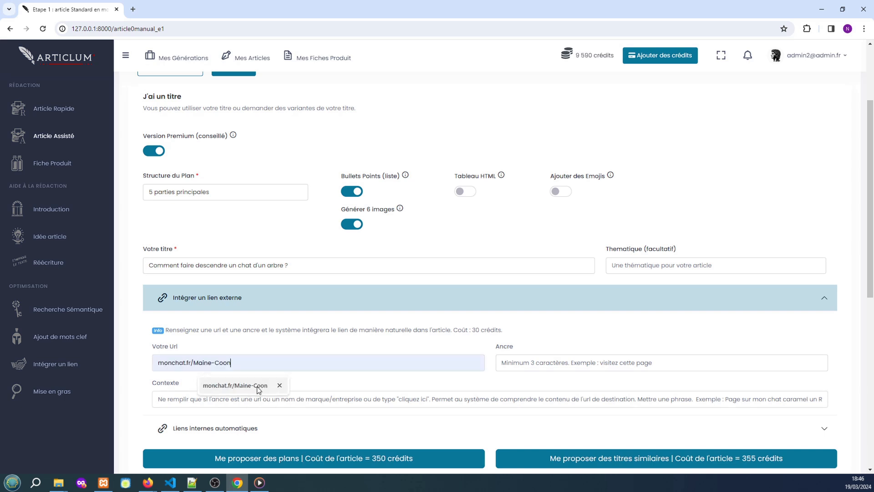
{"action": "left_click", "coordinate": [507, 364]}
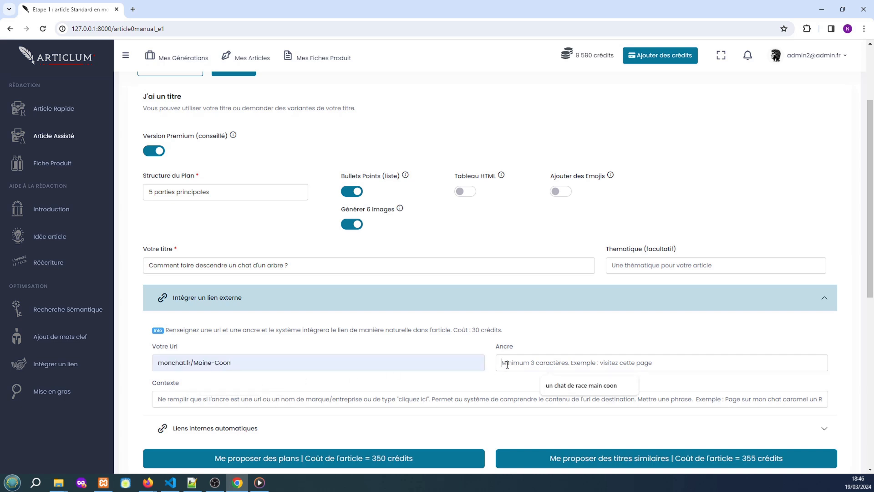
{"action": "left_click", "coordinate": [564, 384]}
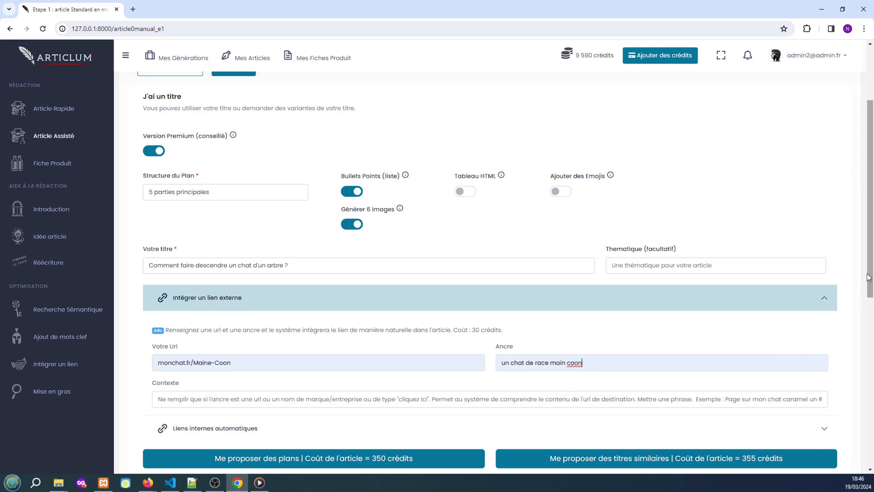
Set up automatic internal links to the site wikipedia.org
{"action": "left_click_drag", "start_coordinate": [872, 277], "coordinate": [871, 334]}
{"action": "left_click", "coordinate": [438, 315]}
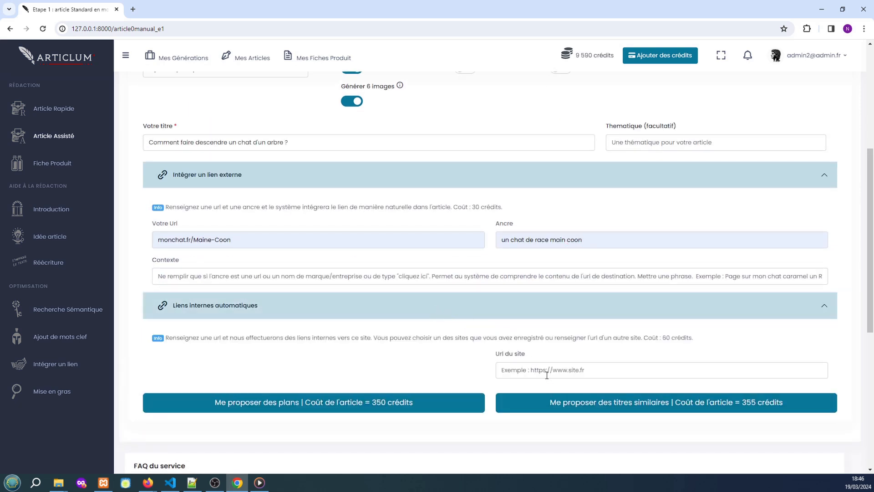
{"action": "left_click", "coordinate": [503, 367]}
{"action": "type", "text": "wikipe"}
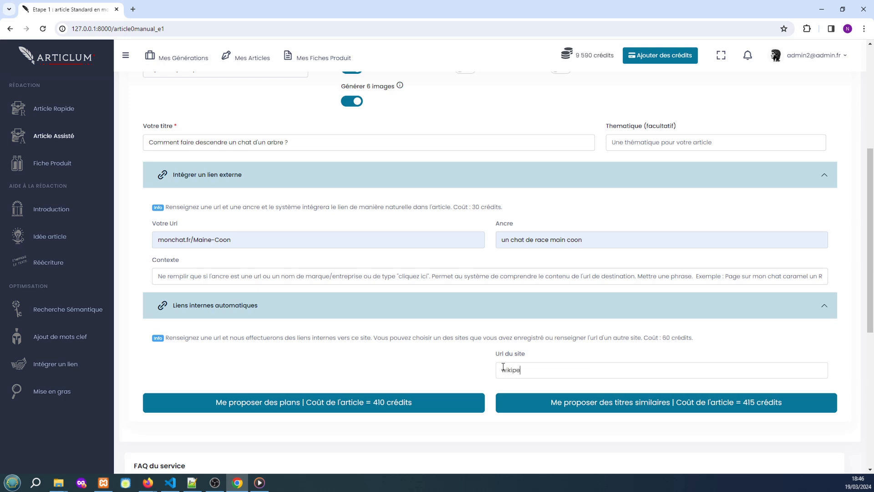
{"action": "type", "text": "dia.org"}
{"action": "left_click_drag", "start_coordinate": [541, 369], "coordinate": [495, 371]}
Examine the service FAQ entries on assisted article creation and on the normal and premium versions
{"action": "left_click_drag", "start_coordinate": [871, 266], "coordinate": [872, 380]}
{"action": "left_click", "coordinate": [299, 227]}
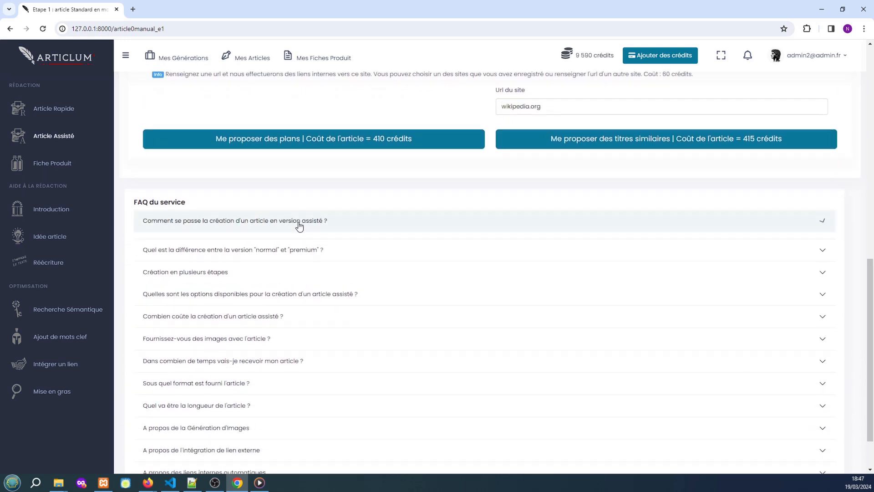
{"action": "left_click", "coordinate": [299, 225]}
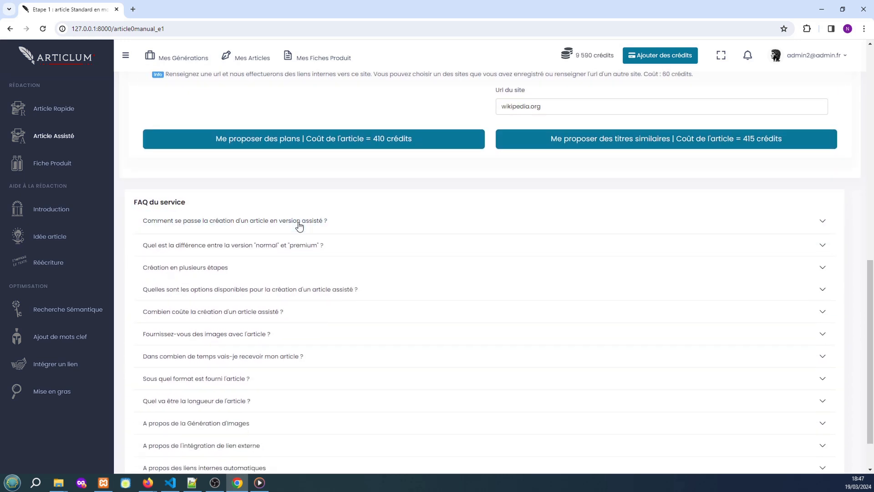
{"action": "left_click", "coordinate": [304, 246]}
{"action": "scroll", "coordinate": [364, 251], "scroll_direction": "up", "scroll_amount": 11}
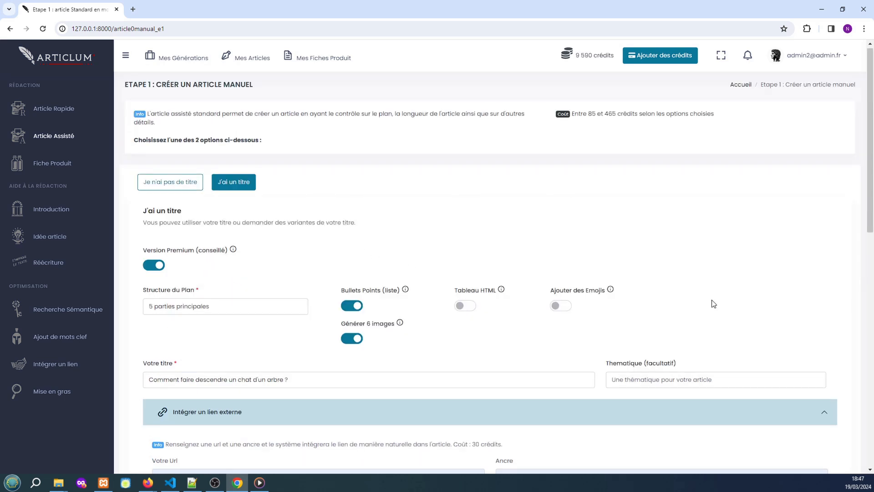
Submit the article request by asking for similar title proposals
{"action": "left_click_drag", "start_coordinate": [872, 225], "coordinate": [873, 316]}
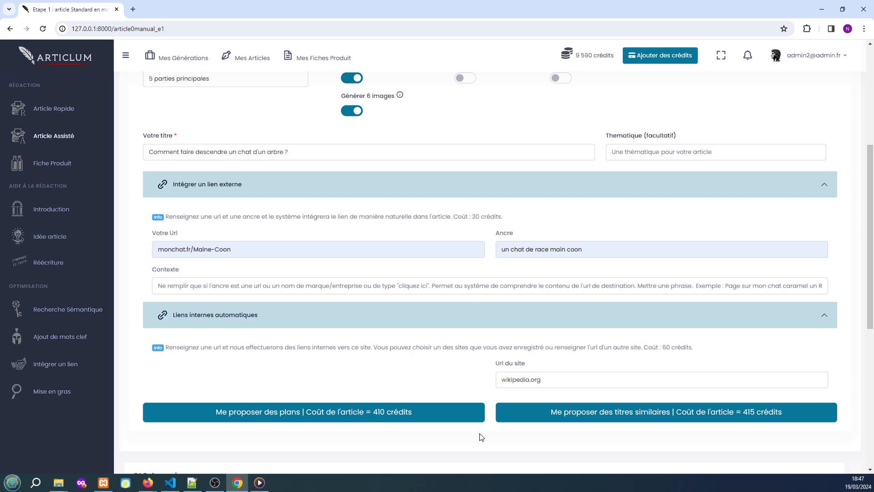
{"action": "left_click", "coordinate": [305, 416]}
{"action": "left_click", "coordinate": [667, 415]}
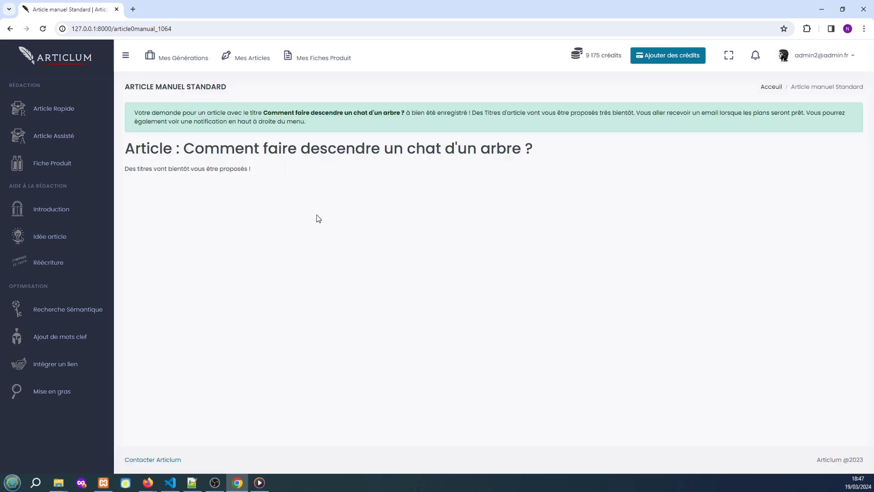
Check the notifications for the assisted article from the dashboard
{"action": "key", "text": "alt+Tab"}
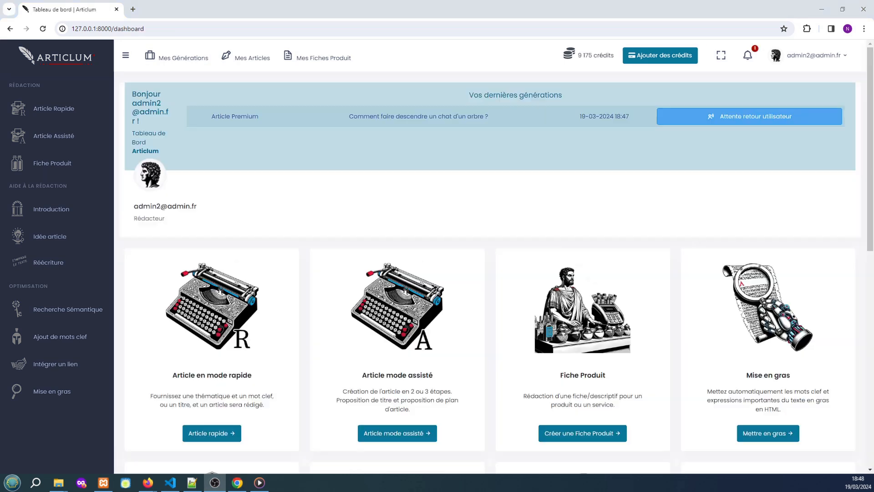
{"action": "key", "text": "alt+Tab"}
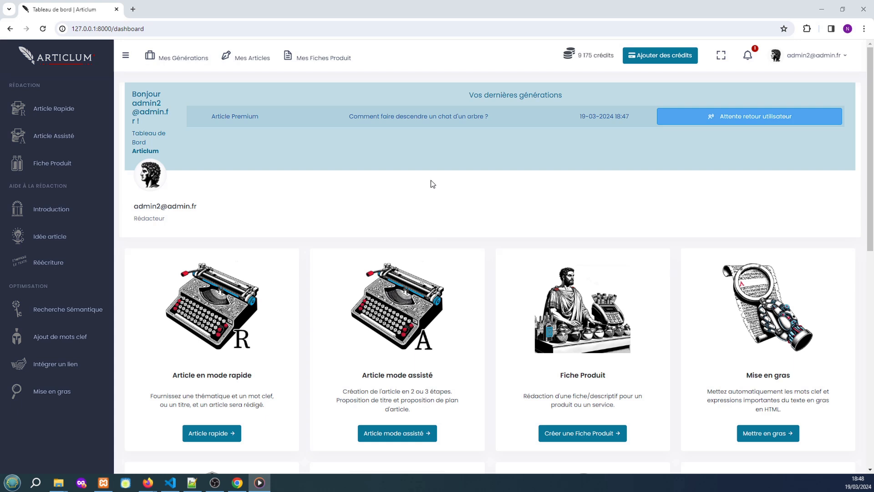
{"action": "left_click", "coordinate": [748, 56]}
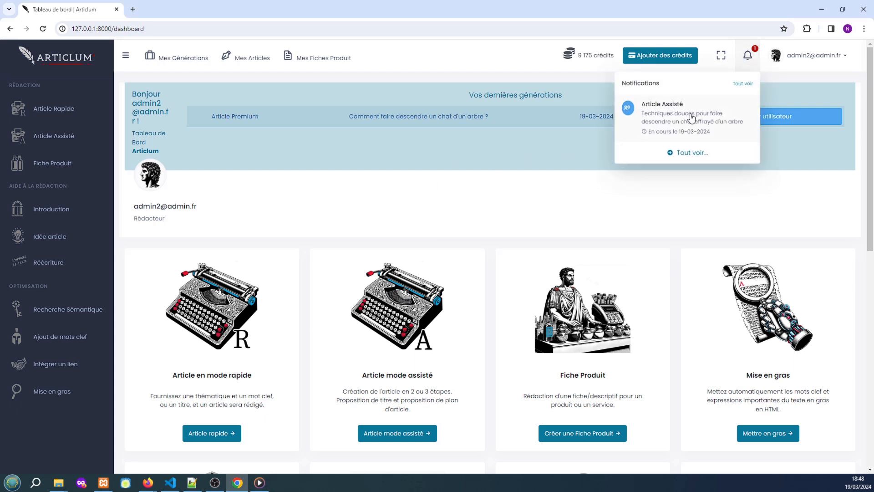
{"action": "left_click", "coordinate": [522, 149]}
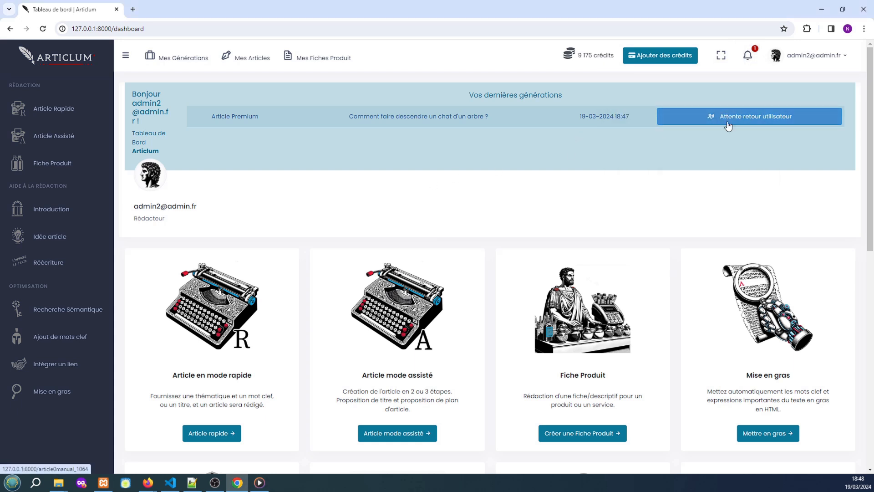
Open the title proposals for the article "Comment faire descendre un chat d'un arbre ?" from the list of generations
{"action": "left_click", "coordinate": [177, 58]}
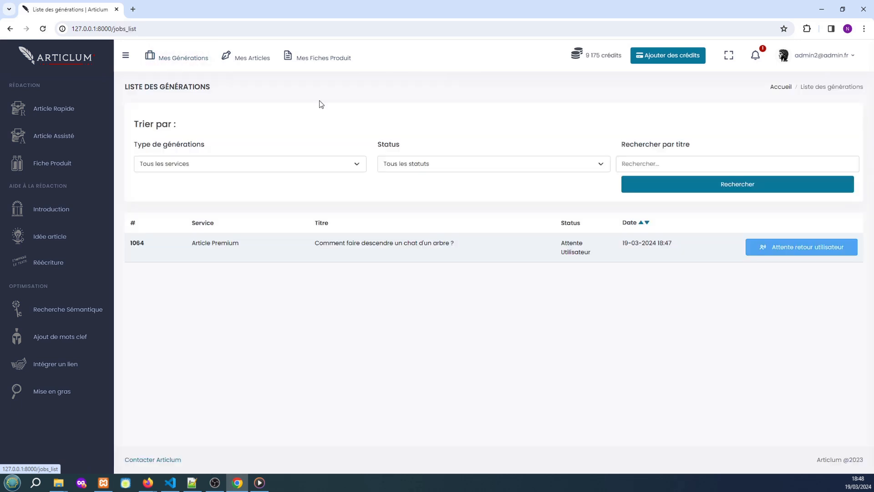
{"action": "left_click", "coordinate": [795, 249]}
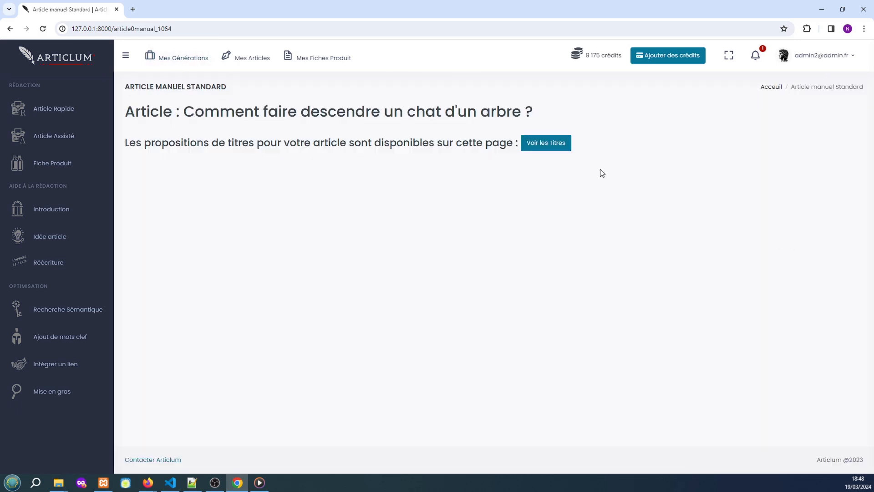
{"action": "left_click", "coordinate": [538, 145]}
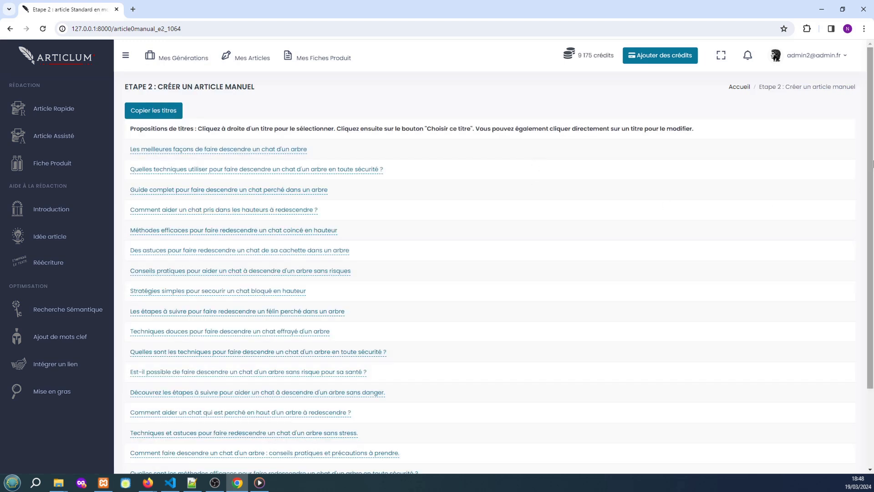
Shorten the second proposed title to "Quelles techniques utiliser pour faire descendre un chat d'un arbre" and choose it for the article
{"action": "left_click", "coordinate": [403, 177]}
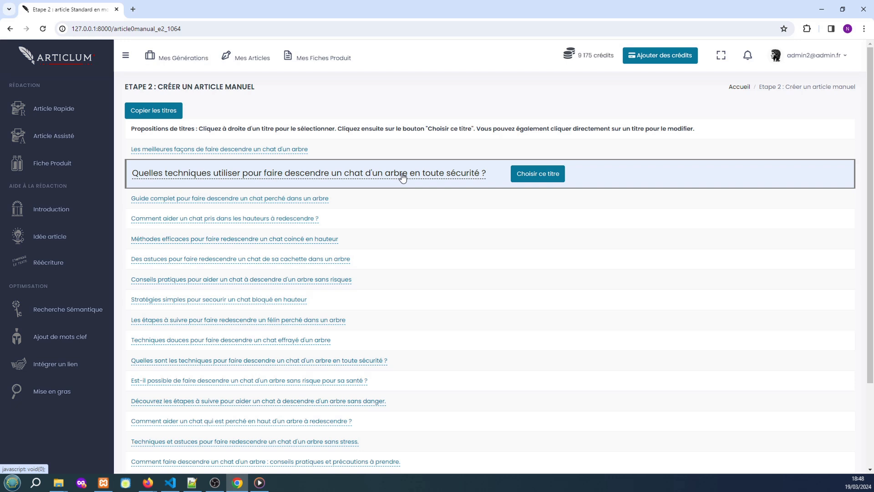
{"action": "left_click", "coordinate": [402, 178]}
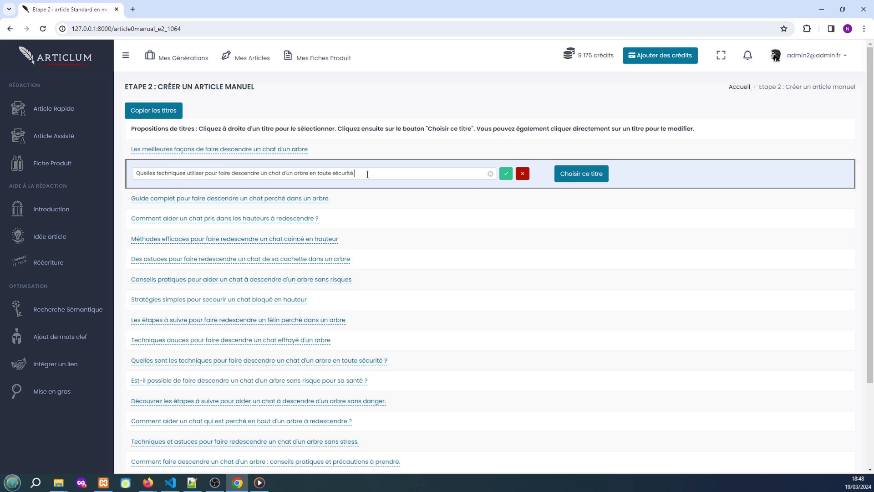
{"action": "key", "text": "BackSpace"}
{"action": "key", "text": "BackSpace"}
{"action": "key", "text": "BackSpace"}
{"action": "key", "text": "BackSpace"}
{"action": "key", "text": "BackSpace"}
{"action": "key", "text": "BackSpace"}
{"action": "key", "text": "BackSpace"}
{"action": "key", "text": "BackSpace"}
{"action": "key", "text": "BackSpace"}
{"action": "key", "text": "BackSpace"}
{"action": "left_click", "coordinate": [506, 174]}
{"action": "left_click", "coordinate": [471, 173]}
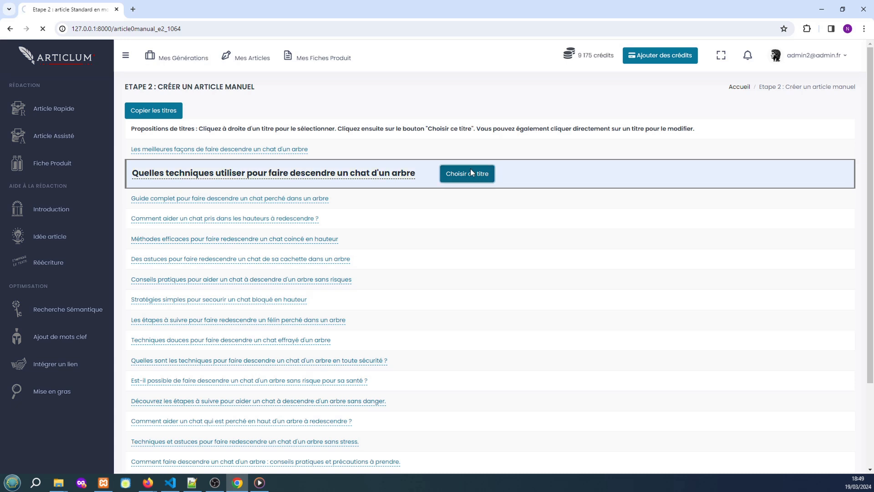
Open the plan proposals for the article "Comment faire descendre un chat d'un arbre ?" from the list of generations
{"action": "key", "text": "alt+Tab"}
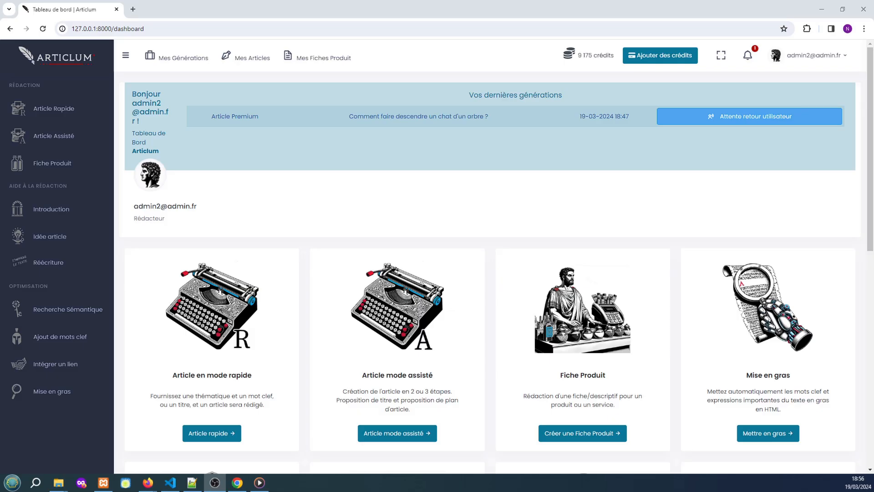
{"action": "key", "text": "alt+Tab"}
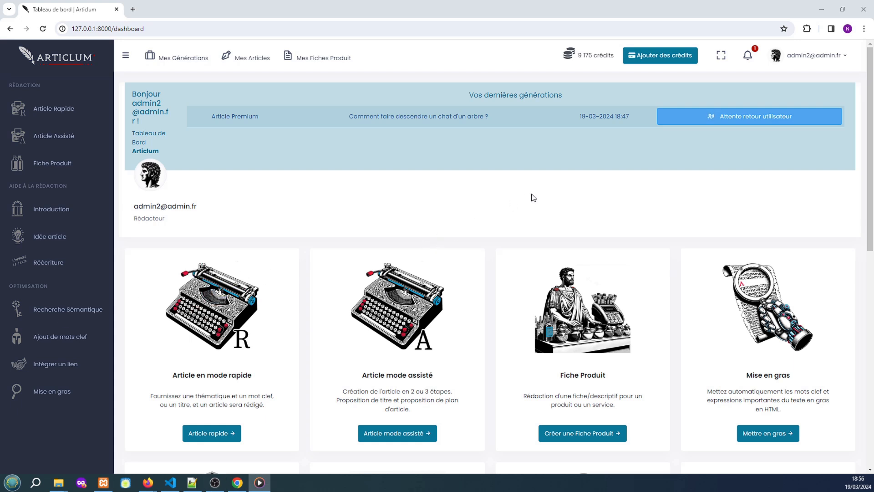
{"action": "left_click", "coordinate": [196, 57]}
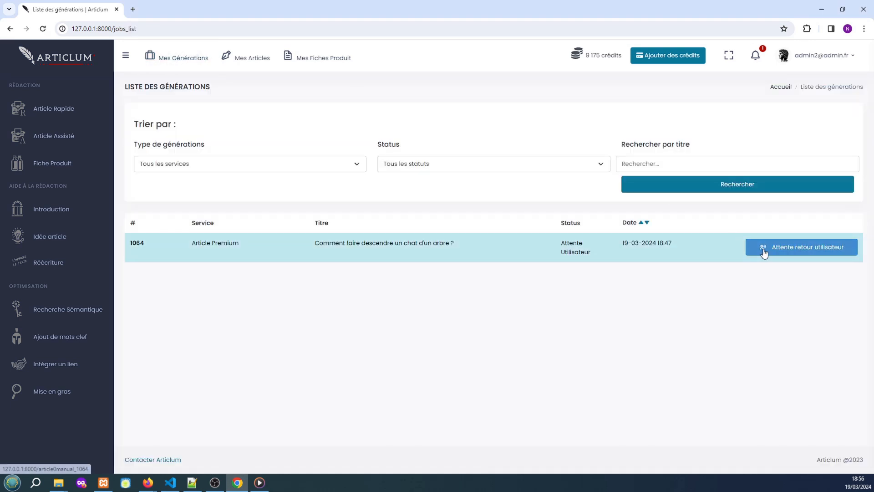
{"action": "left_click", "coordinate": [770, 253]}
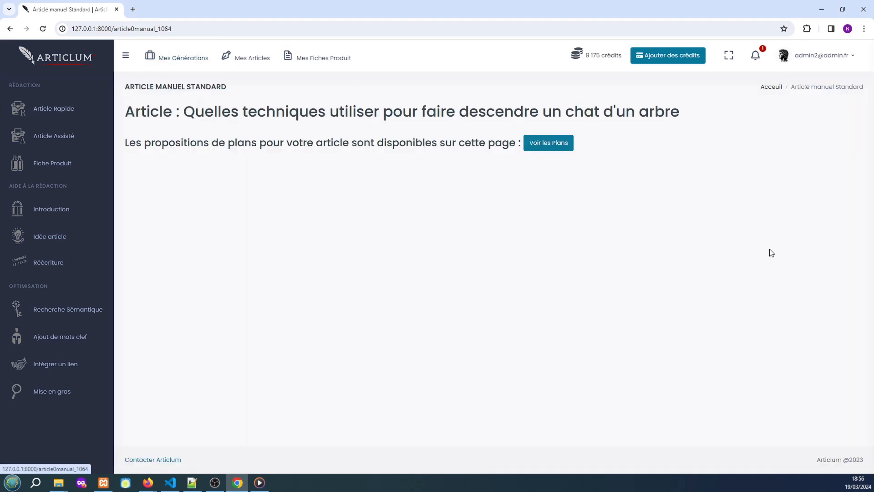
{"action": "left_click", "coordinate": [548, 143]}
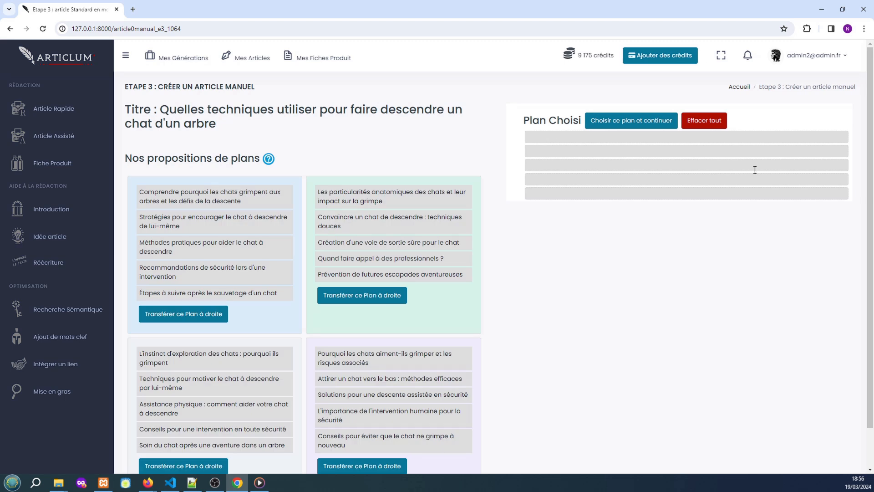
Transfer the first proposed plan to the chosen plan and replace its last heading with "Prévention de futures escapades aventureuses" from the second proposal
{"action": "scroll", "coordinate": [826, 157], "scroll_direction": "down", "scroll_amount": 1}
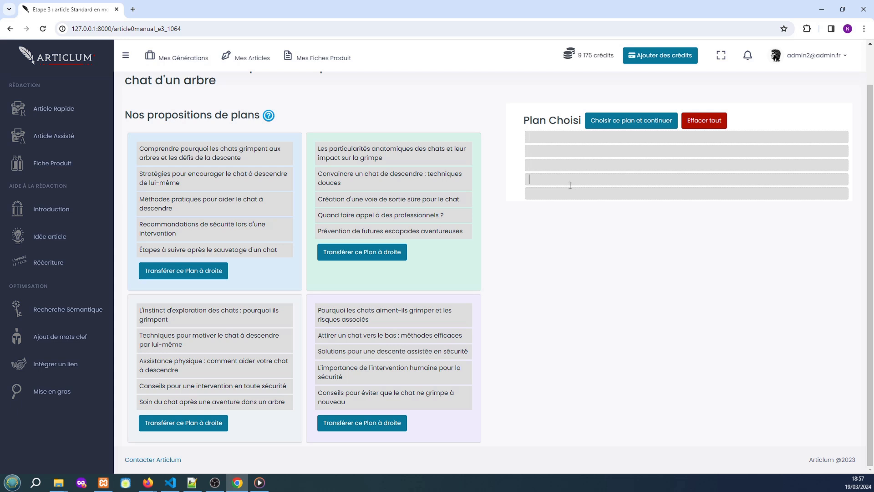
{"action": "left_click", "coordinate": [219, 274]}
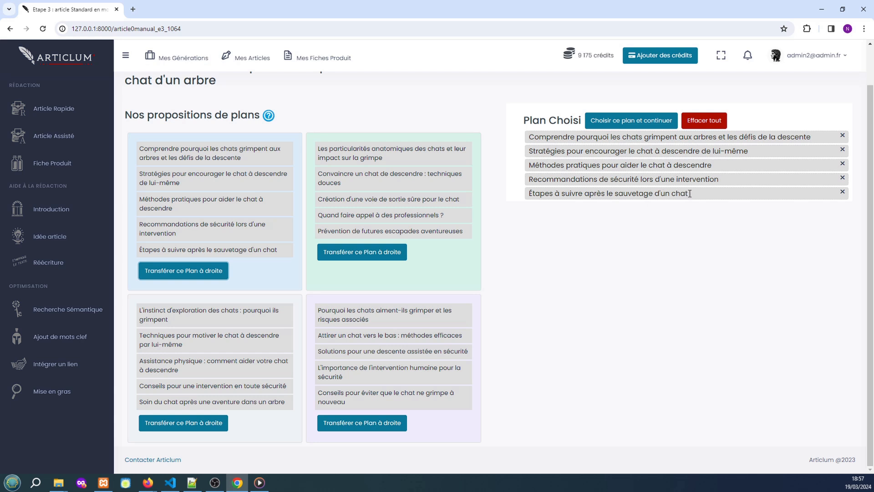
{"action": "left_click_drag", "start_coordinate": [445, 228], "coordinate": [578, 198]}
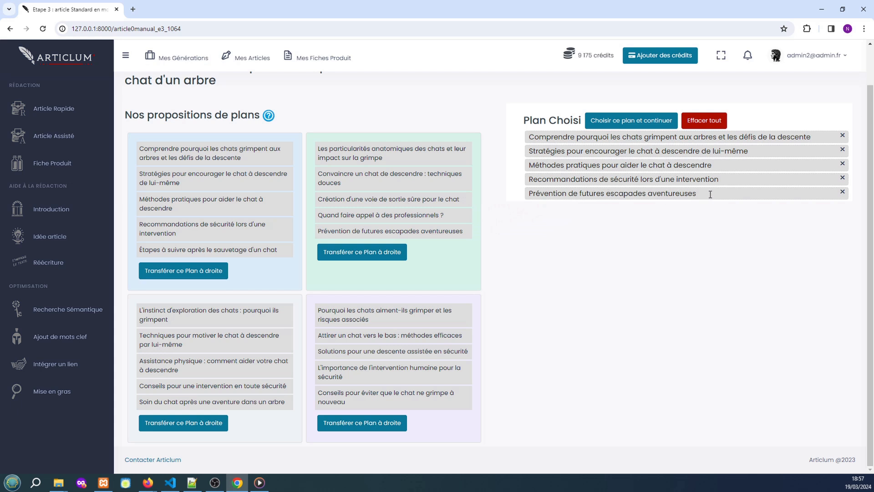
Shorten the last heading of the chosen plan to "Prévention de futures escapades" and confirm the plan
{"action": "left_click_drag", "start_coordinate": [693, 193], "coordinate": [649, 193]}
{"action": "key", "text": "BackSpace"}
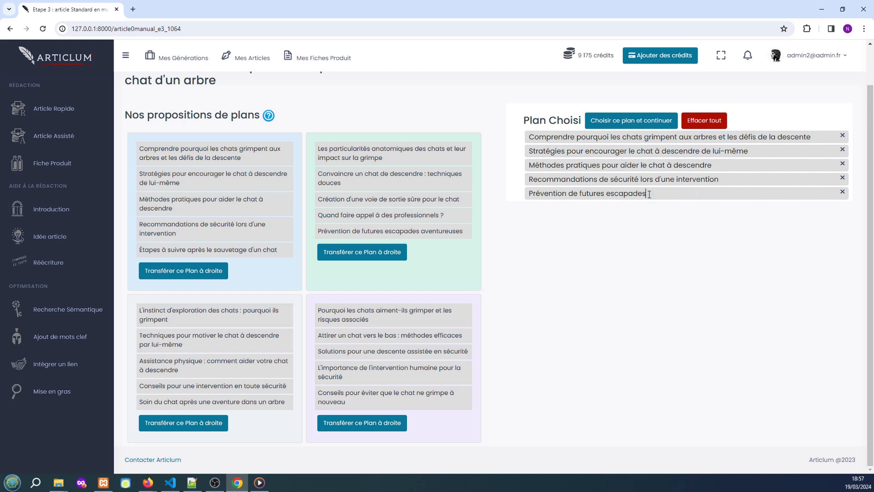
{"action": "left_click", "coordinate": [623, 122]}
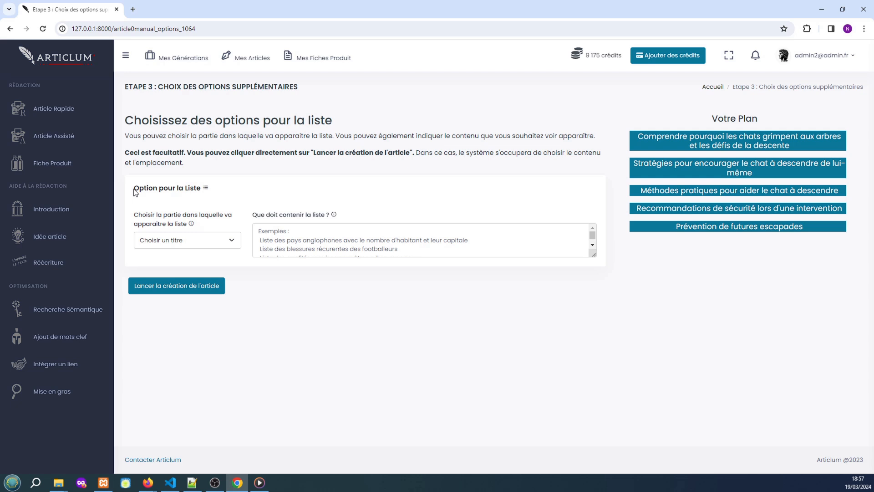
Check the optional section choices for the list, leave them unset and launch the article creation
{"action": "left_click_drag", "start_coordinate": [135, 189], "coordinate": [190, 199]}
{"action": "left_click", "coordinate": [234, 192]}
{"action": "left_click", "coordinate": [222, 244]}
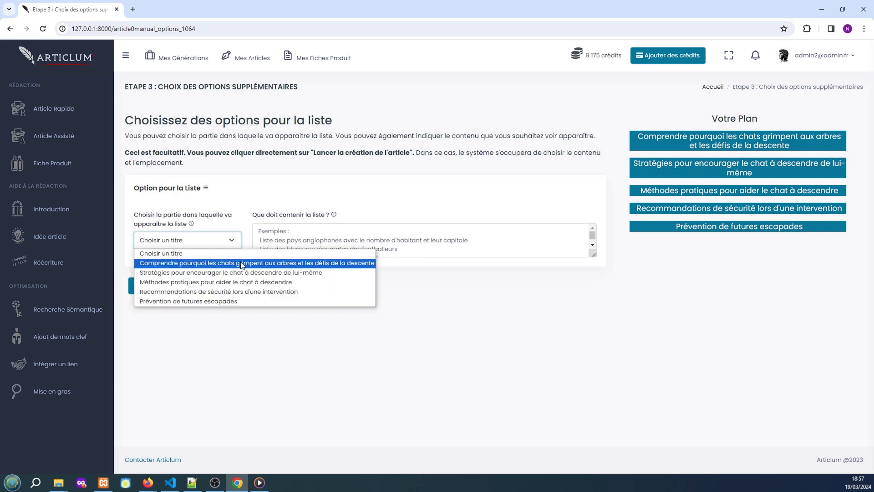
{"action": "left_click", "coordinate": [217, 235]}
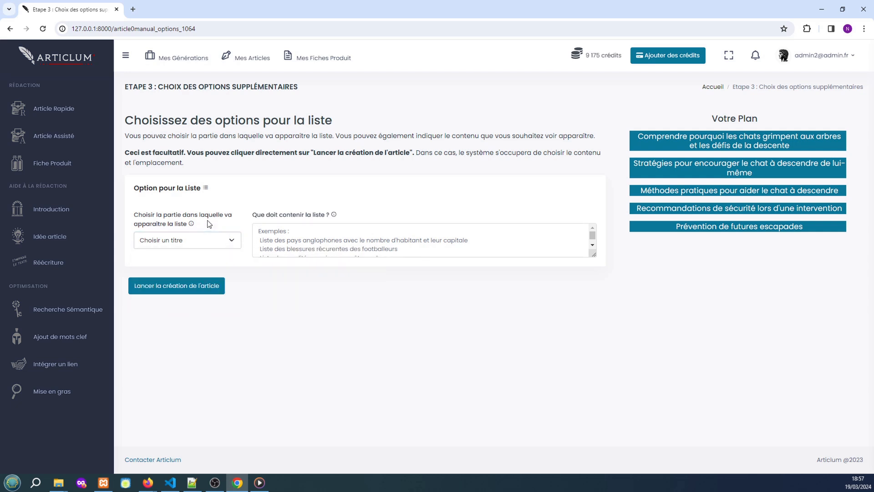
{"action": "left_click_drag", "start_coordinate": [187, 224], "coordinate": [132, 216]}
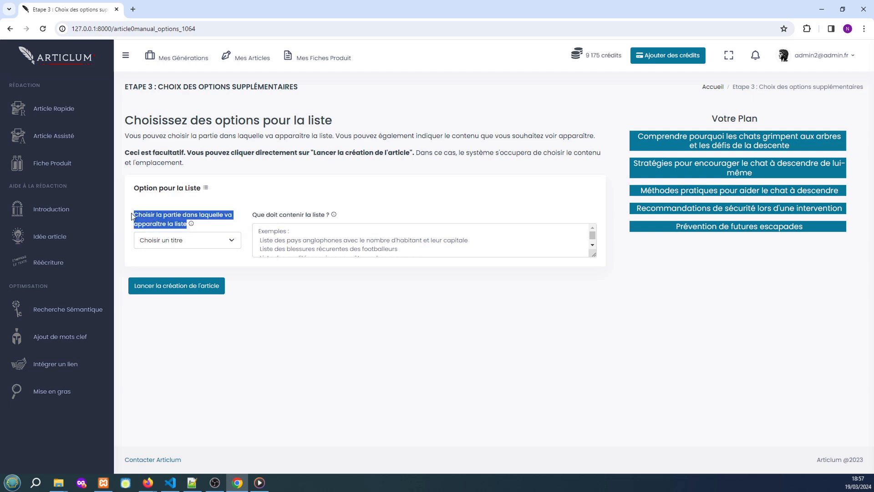
{"action": "left_click", "coordinate": [169, 211]}
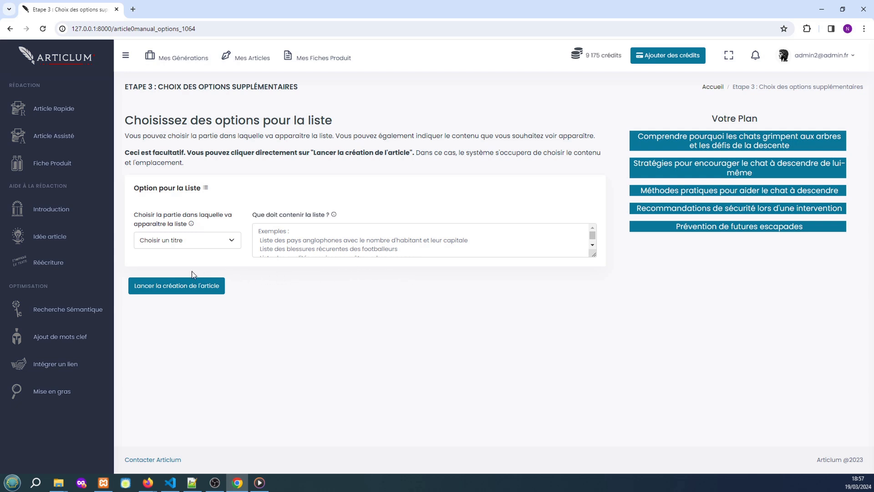
{"action": "left_click", "coordinate": [184, 286]}
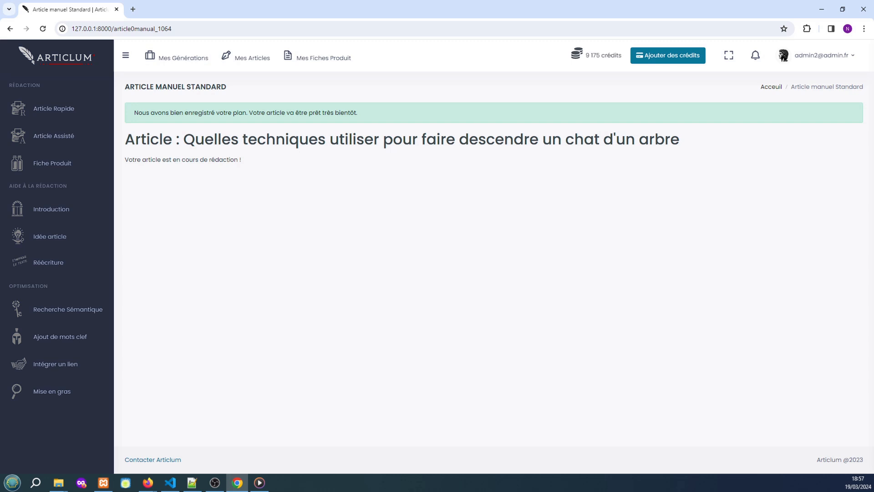
Open the finished Premium article from the list of generations
{"action": "key", "text": "alt+Tab"}
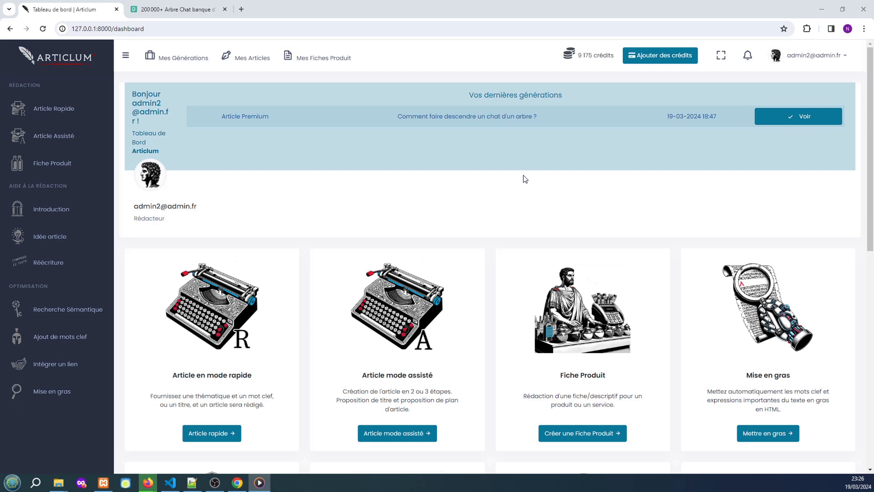
{"action": "left_click", "coordinate": [176, 59]}
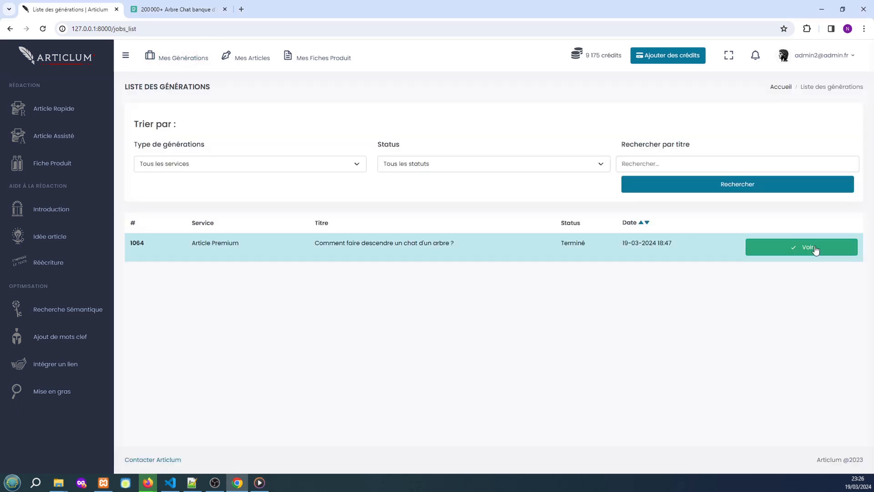
{"action": "left_click", "coordinate": [798, 249]}
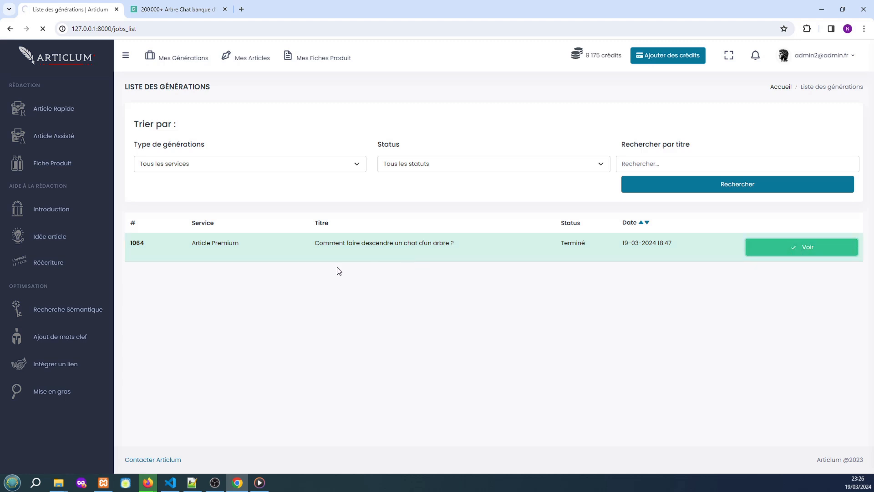
Copy the article as text and as HTML, and make "Gravir les arbres" bold in the first section
{"action": "left_click", "coordinate": [174, 214]}
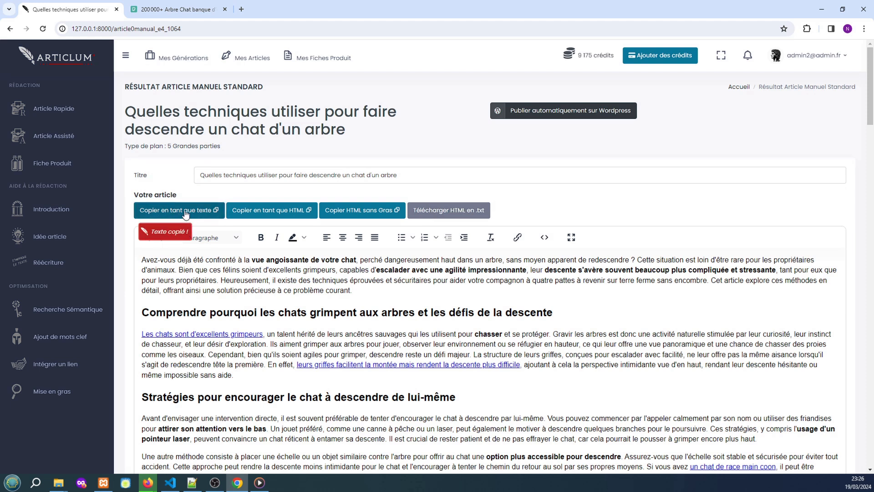
{"action": "left_click", "coordinate": [257, 212]}
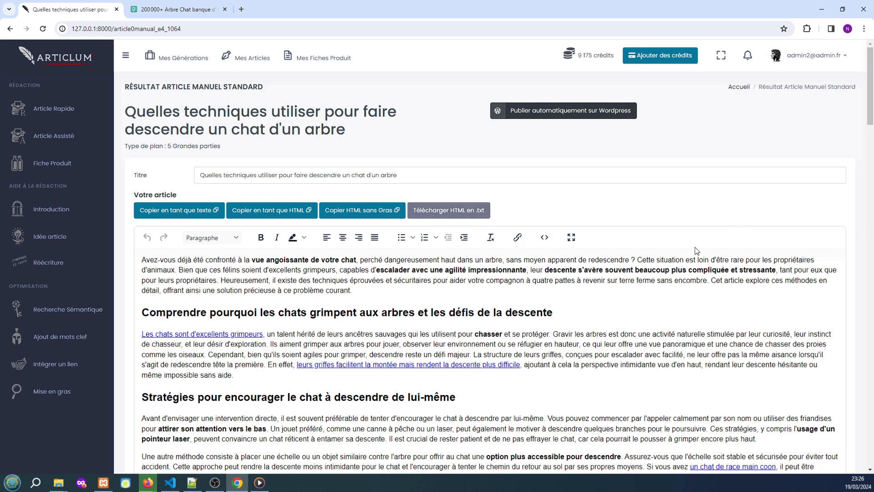
{"action": "left_click_drag", "start_coordinate": [611, 334], "coordinate": [551, 333]}
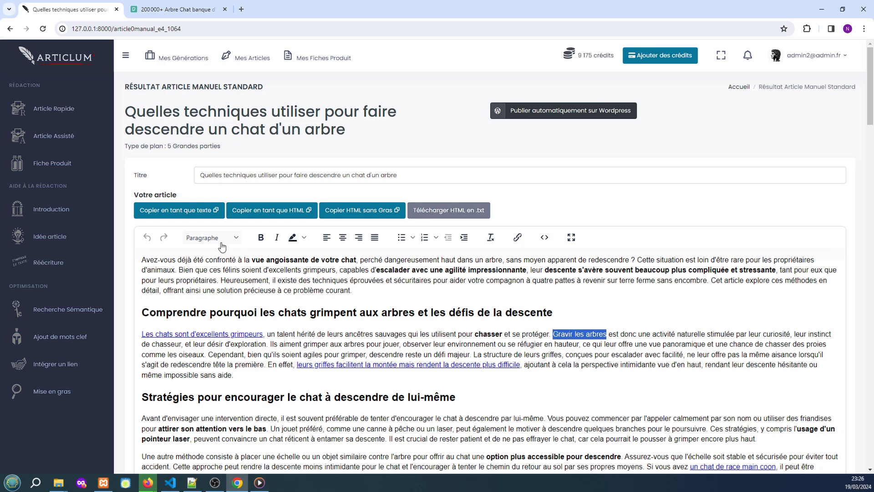
{"action": "left_click", "coordinate": [262, 237]}
Review the links inserted in the article's first two sections, from the main coon anchor back to the opening sentence's anchor
{"action": "left_click_drag", "start_coordinate": [871, 87], "coordinate": [872, 464]}
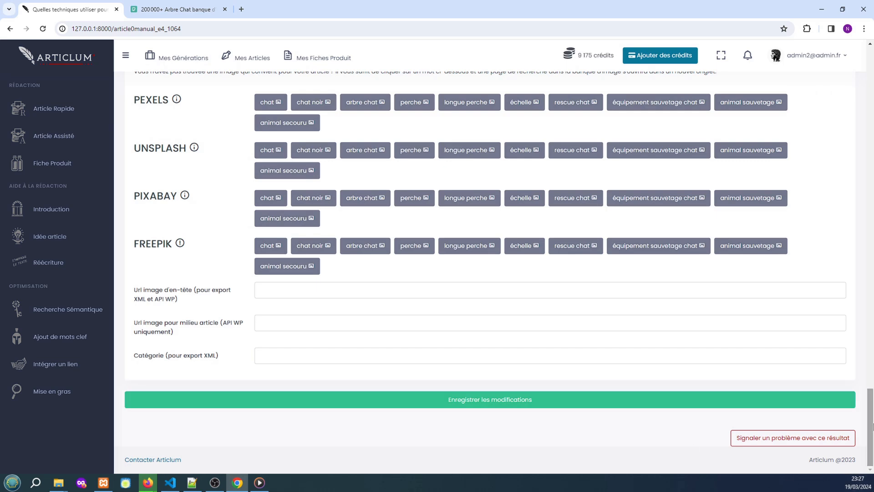
{"action": "left_click_drag", "start_coordinate": [872, 428], "coordinate": [872, 104]}
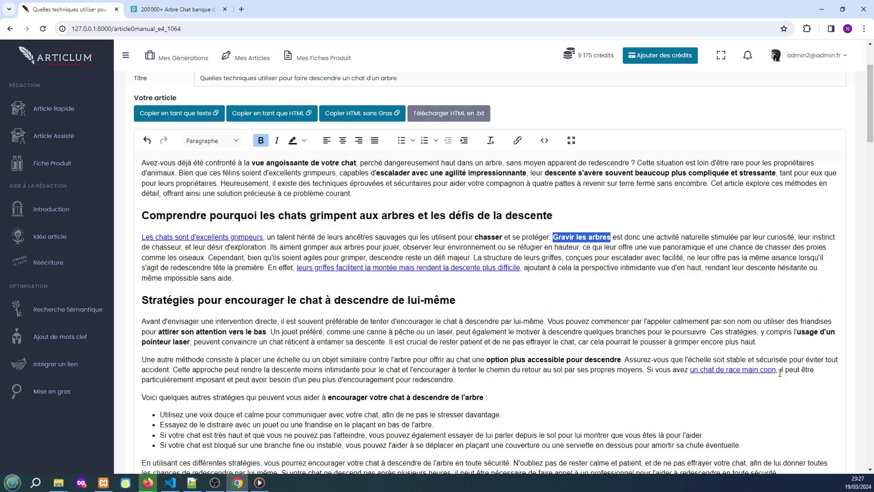
{"action": "left_click_drag", "start_coordinate": [780, 372], "coordinate": [688, 371]}
{"action": "left_click", "coordinate": [547, 321]}
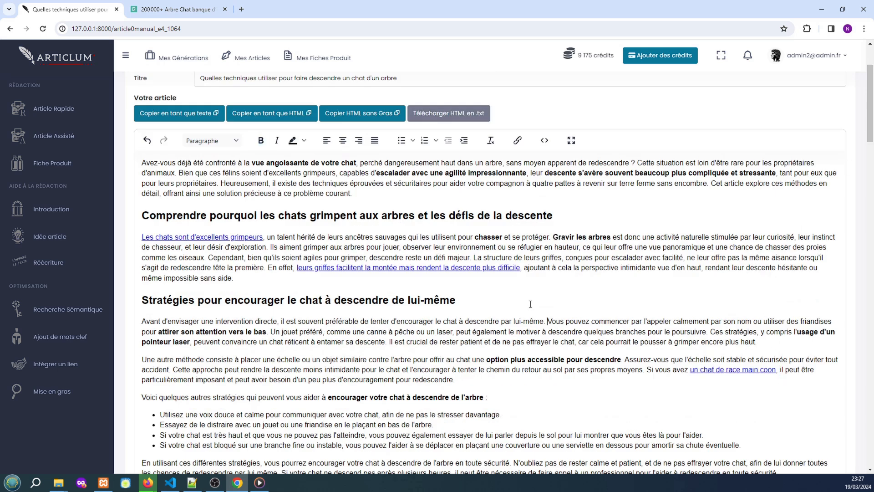
{"action": "left_click_drag", "start_coordinate": [521, 267], "coordinate": [300, 269]}
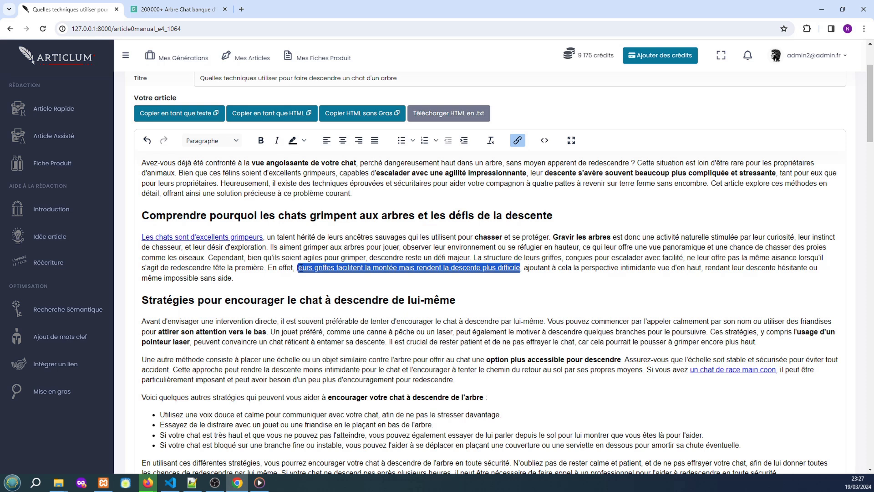
{"action": "left_click_drag", "start_coordinate": [266, 241], "coordinate": [141, 241]}
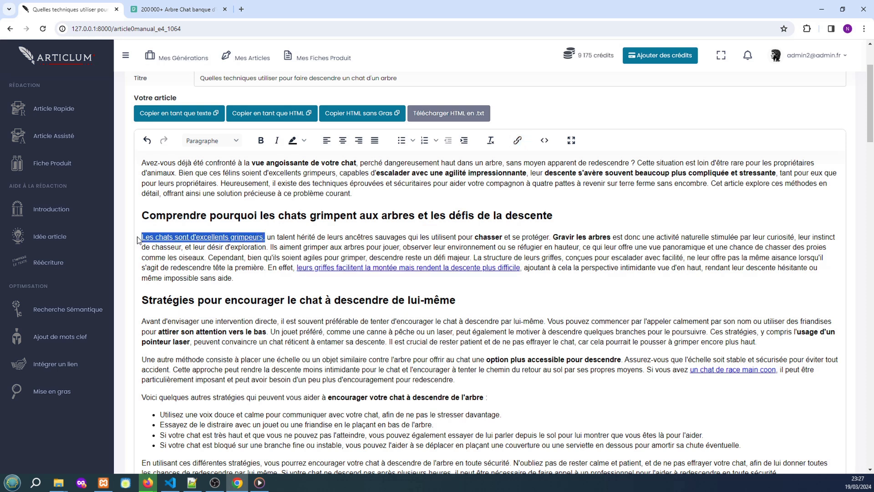
{"action": "left_click", "coordinate": [211, 216]}
Review the proposed meta titles, meta descriptions, AI-generated images and Pixabay images below the article
{"action": "left_click_drag", "start_coordinate": [870, 127], "coordinate": [873, 284]}
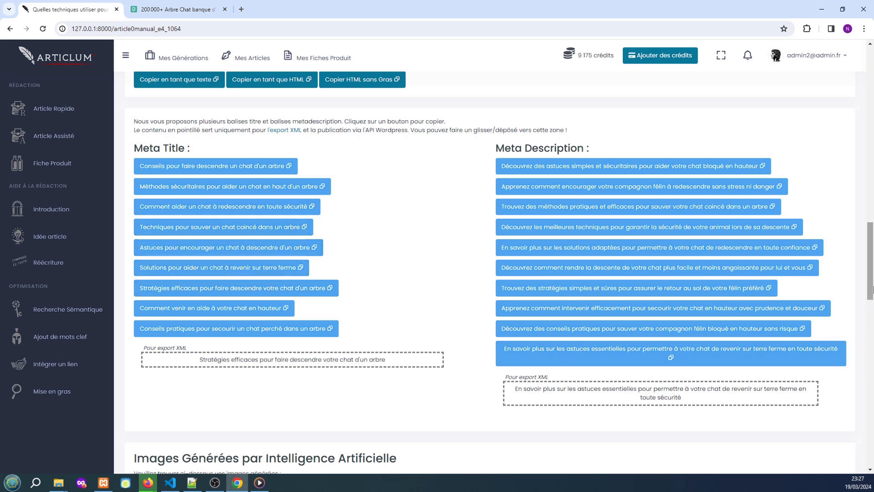
{"action": "left_click_drag", "start_coordinate": [872, 278], "coordinate": [872, 315]}
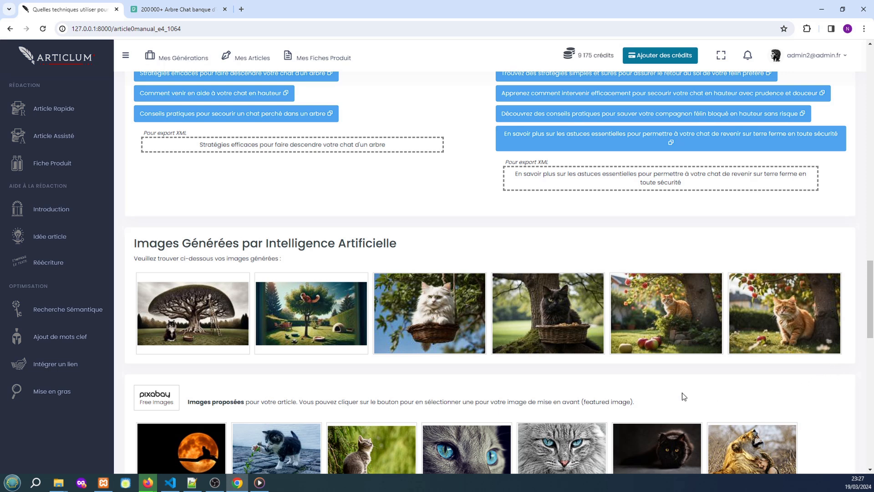
{"action": "scroll", "coordinate": [872, 341], "scroll_direction": "down", "scroll_amount": 4}
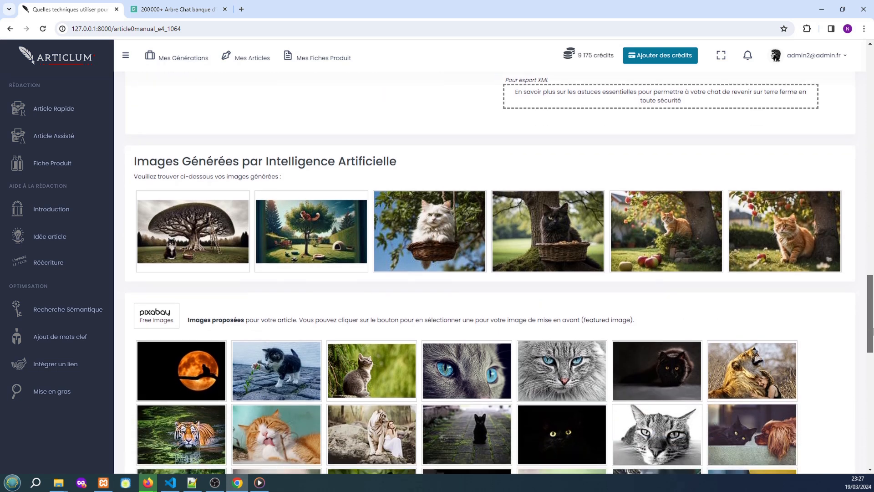
{"action": "left_click_drag", "start_coordinate": [873, 350], "coordinate": [873, 363]}
{"action": "left_click_drag", "start_coordinate": [873, 368], "coordinate": [873, 368]}
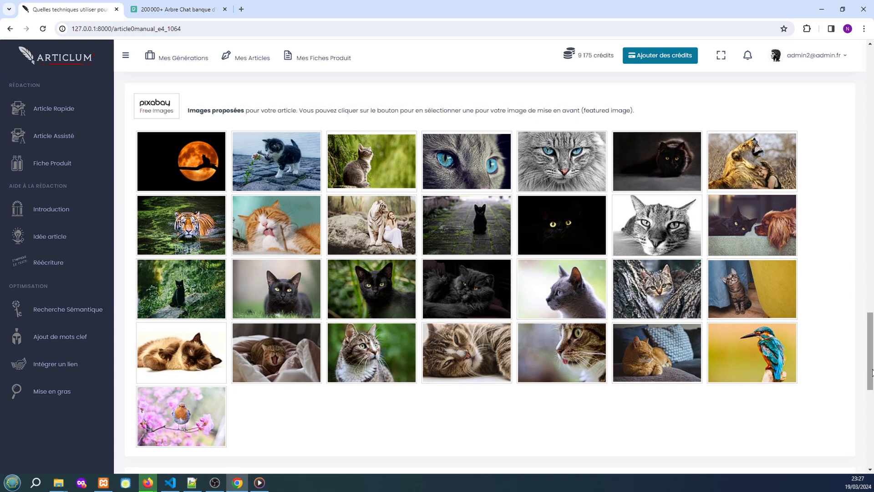
{"action": "left_click_drag", "start_coordinate": [870, 367], "coordinate": [863, 437]}
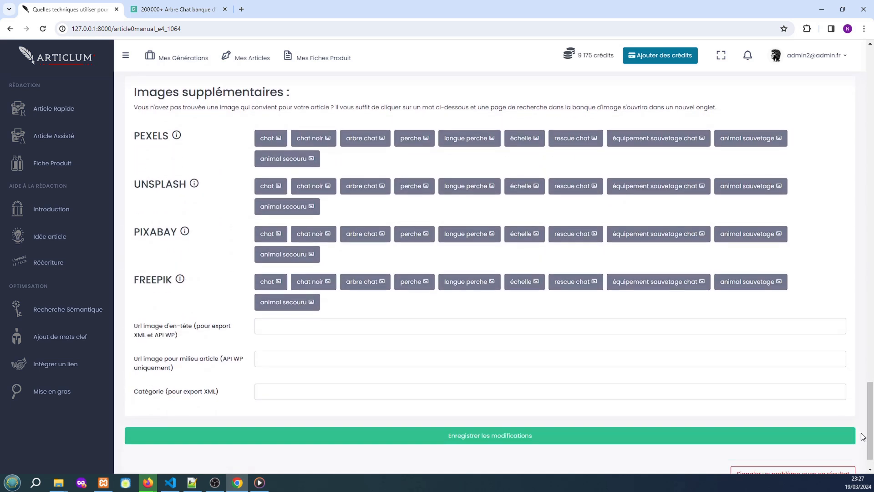
Look up "arbre chat" photos on Pexels from the article's supplementary images and return to the article page
{"action": "left_click_drag", "start_coordinate": [291, 94], "coordinate": [126, 88]}
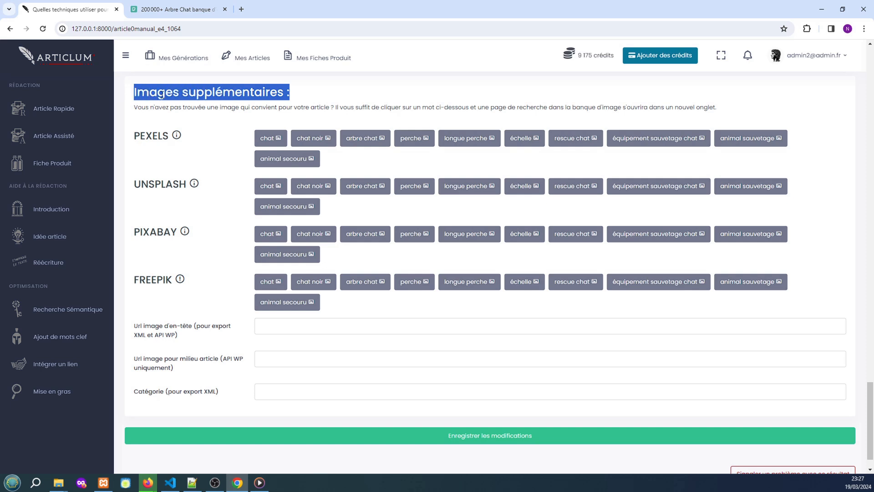
{"action": "left_click", "coordinate": [199, 95]}
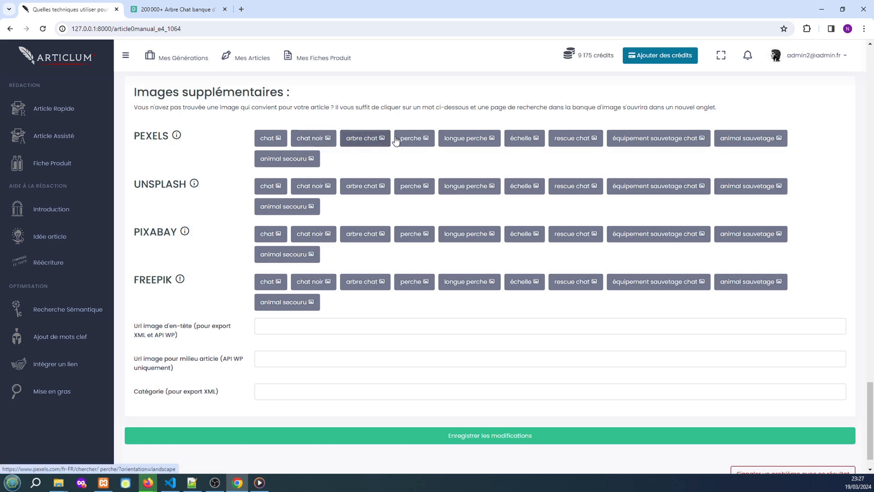
{"action": "left_click", "coordinate": [370, 143]}
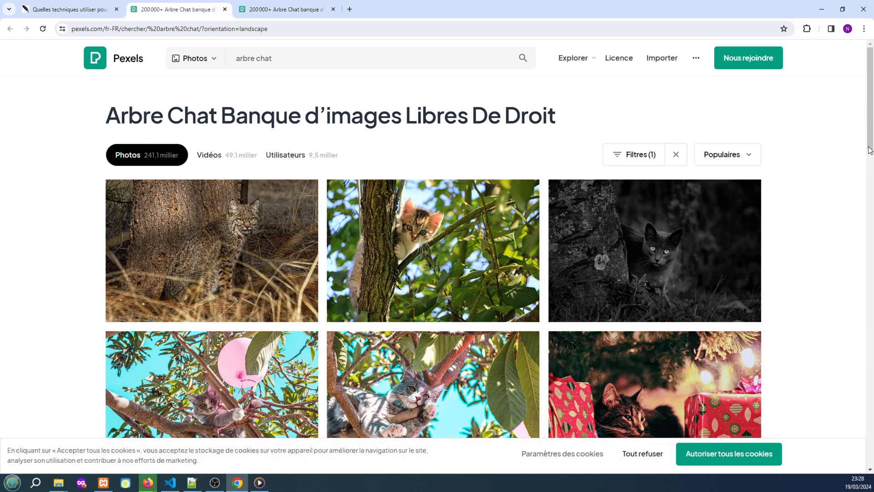
{"action": "left_click_drag", "start_coordinate": [872, 150], "coordinate": [873, 132]}
{"action": "left_click", "coordinate": [86, 9]}
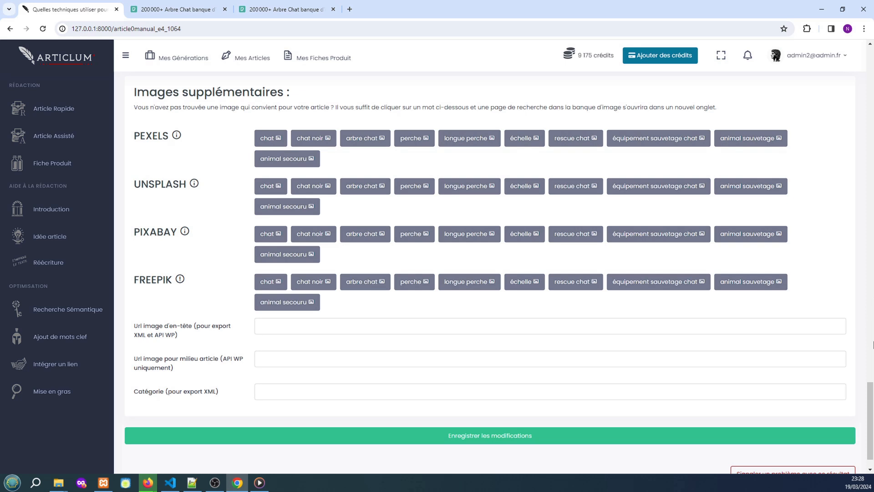
Replace the meta title for the XML export with the proposed "Conseils pratiques pour secourir un chat perché dans un arbre"
{"action": "left_click_drag", "start_coordinate": [871, 397], "coordinate": [873, 223]}
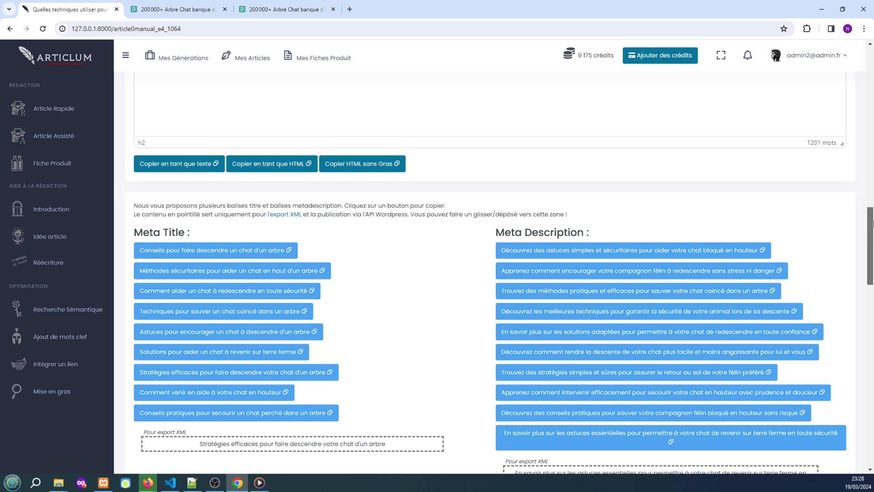
{"action": "left_click_drag", "start_coordinate": [872, 223], "coordinate": [872, 251]}
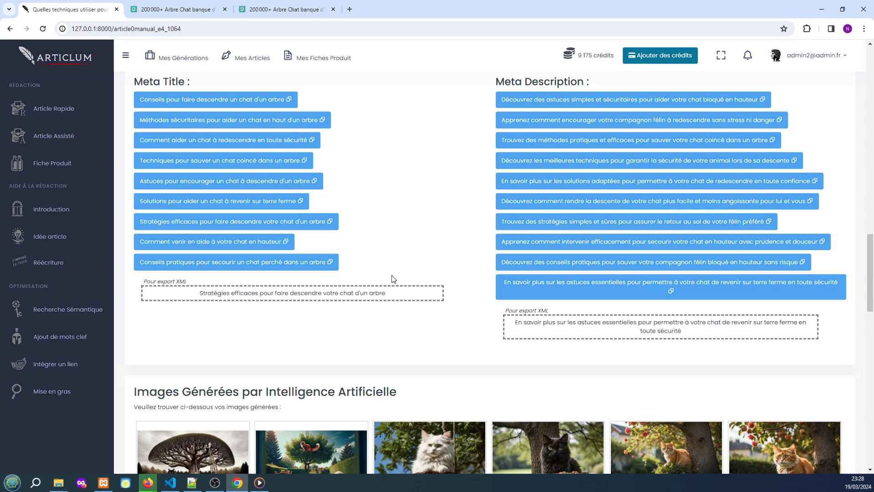
{"action": "left_click", "coordinate": [400, 292]}
{"action": "left_click_drag", "start_coordinate": [399, 296], "coordinate": [325, 295]}
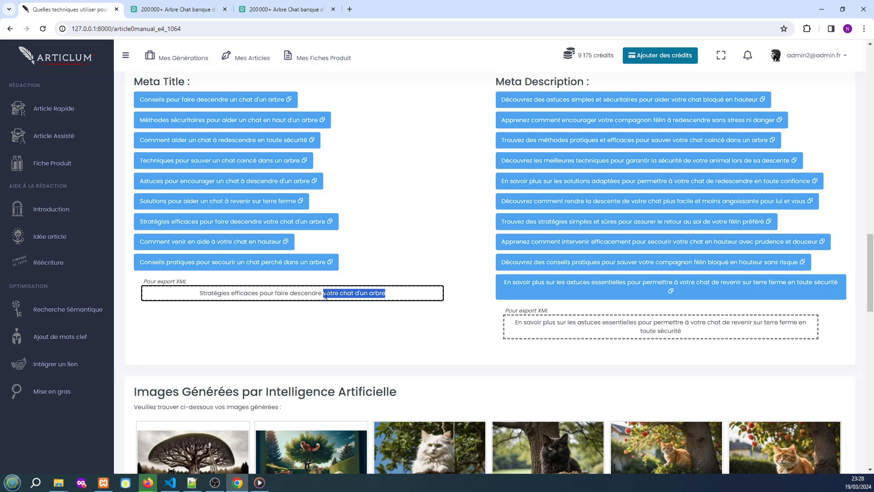
{"action": "key", "text": "BackSpace"}
{"action": "left_click_drag", "start_coordinate": [266, 222], "coordinate": [306, 295]}
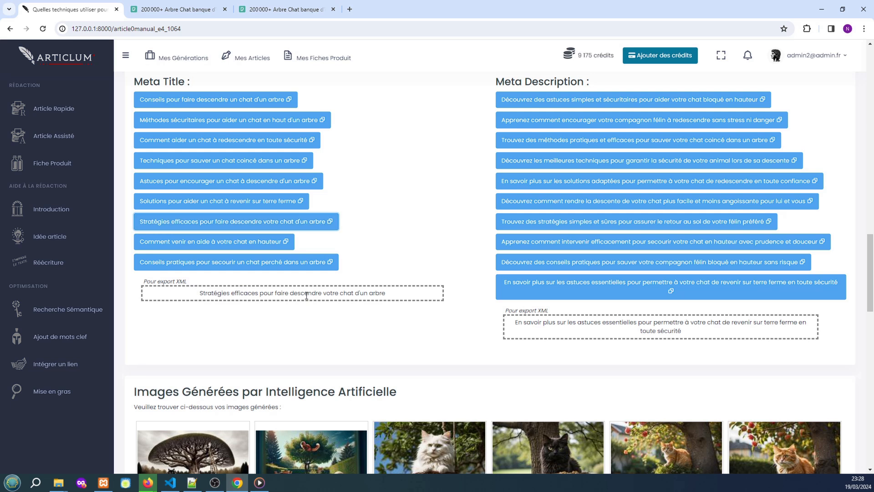
{"action": "left_click_drag", "start_coordinate": [293, 260], "coordinate": [305, 295]}
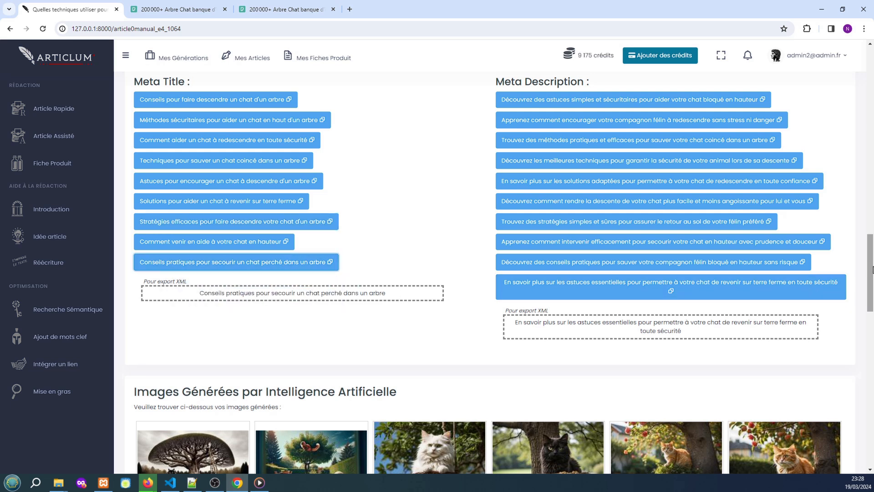
Use the second AI-generated image as the featured image and the Pixabay photo of the black-and-white kitten with a flower as the article image
{"action": "scroll", "coordinate": [873, 274], "scroll_direction": "down", "scroll_amount": 1}
{"action": "scroll", "coordinate": [873, 274], "scroll_direction": "down", "scroll_amount": 5}
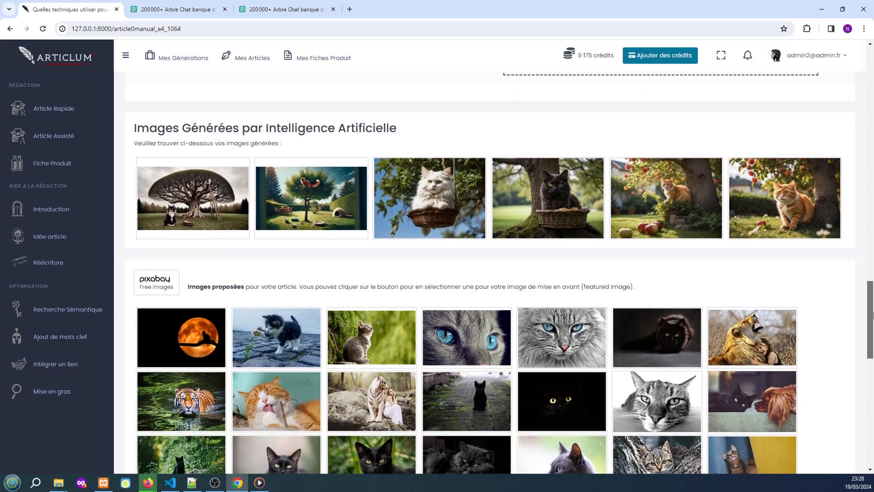
{"action": "mouse_move", "coordinate": [543, 334]}
{"action": "mouse_move", "coordinate": [300, 202]}
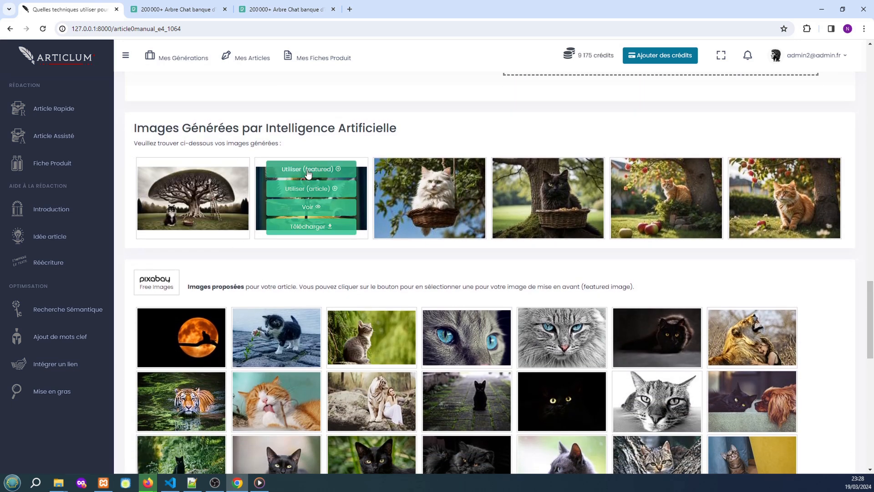
{"action": "left_click", "coordinate": [321, 192]}
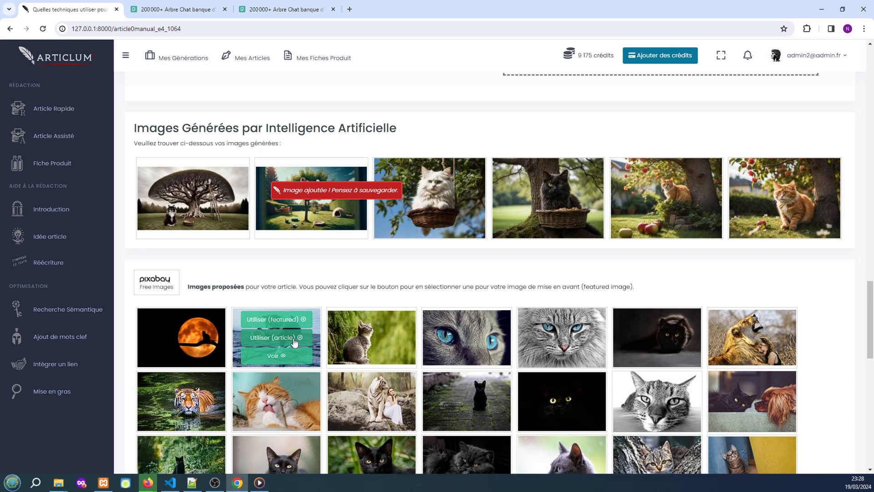
{"action": "left_click", "coordinate": [294, 337]}
Save the article's modifications and check the header and mid-article image URLs
{"action": "left_click_drag", "start_coordinate": [870, 319], "coordinate": [859, 473]}
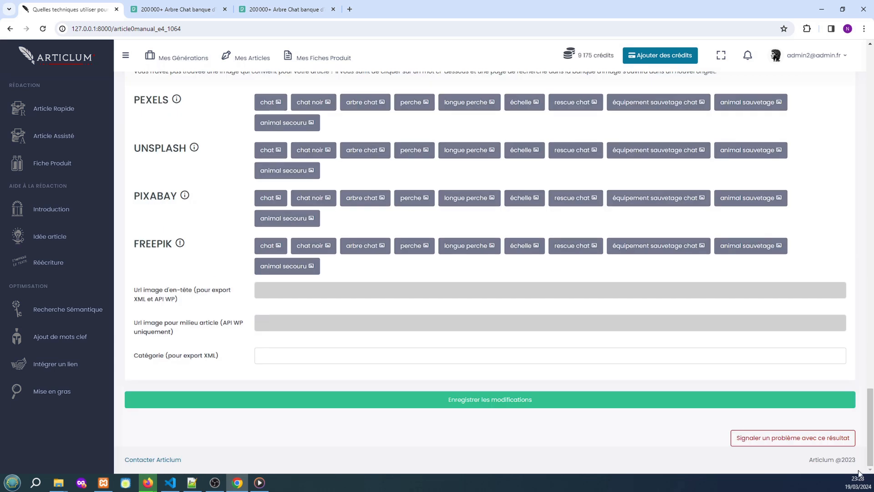
{"action": "left_click", "coordinate": [485, 405]}
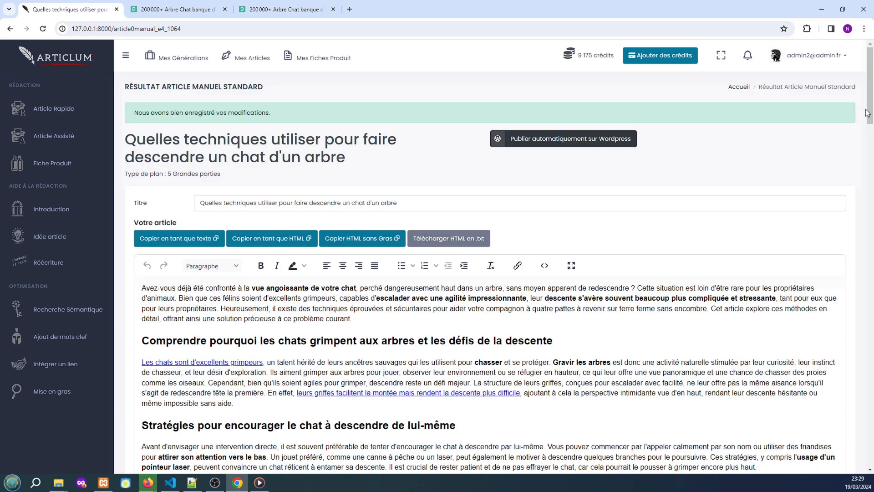
{"action": "left_click_drag", "start_coordinate": [868, 113], "coordinate": [871, 464]}
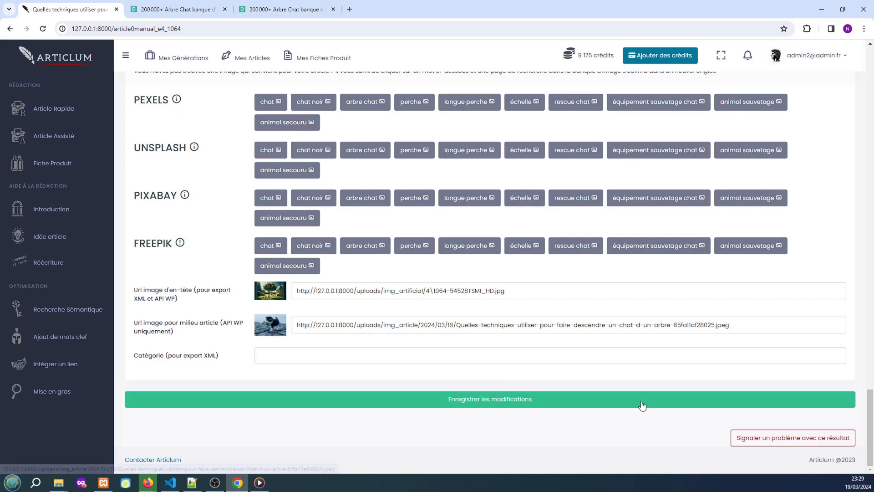
{"action": "left_click_drag", "start_coordinate": [872, 429], "coordinate": [871, 60]}
{"action": "left_click", "coordinate": [570, 82]}
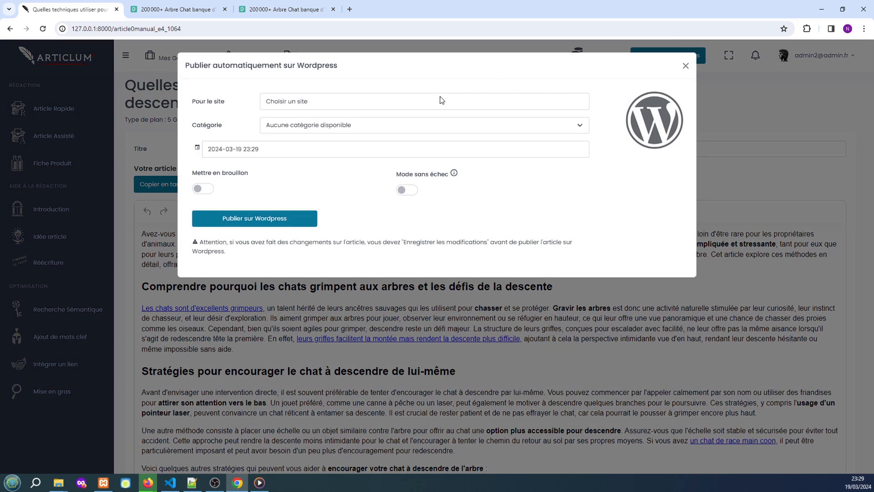
{"action": "left_click", "coordinate": [421, 105]}
{"action": "left_click", "coordinate": [383, 116]}
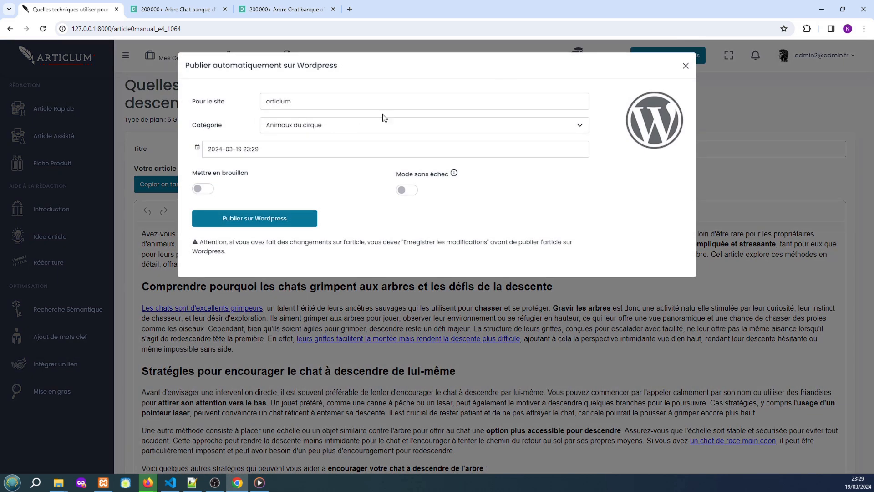
{"action": "left_click", "coordinate": [379, 128]}
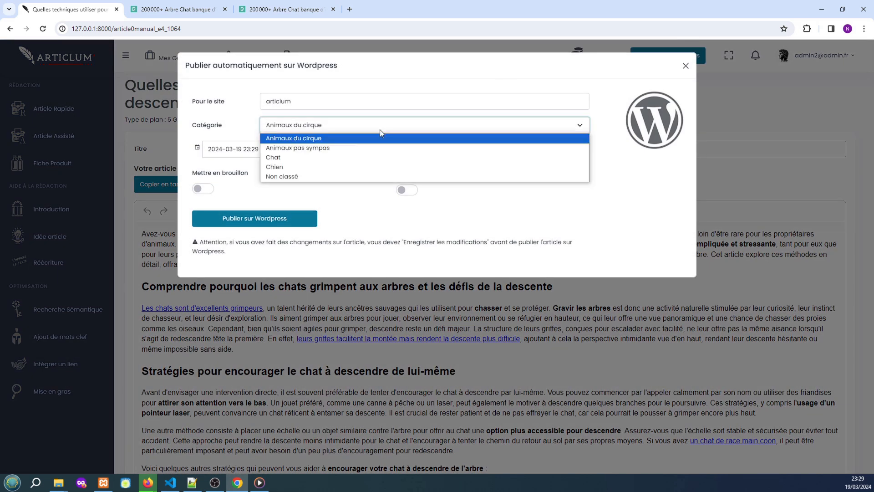
{"action": "left_click", "coordinate": [359, 157]}
{"action": "left_click", "coordinate": [309, 153]}
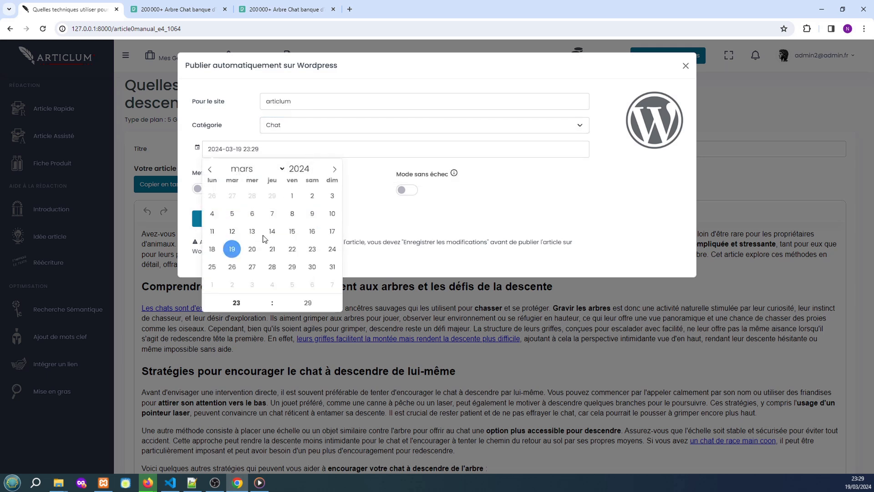
{"action": "left_click", "coordinate": [251, 249]}
{"action": "left_click", "coordinate": [369, 221]}
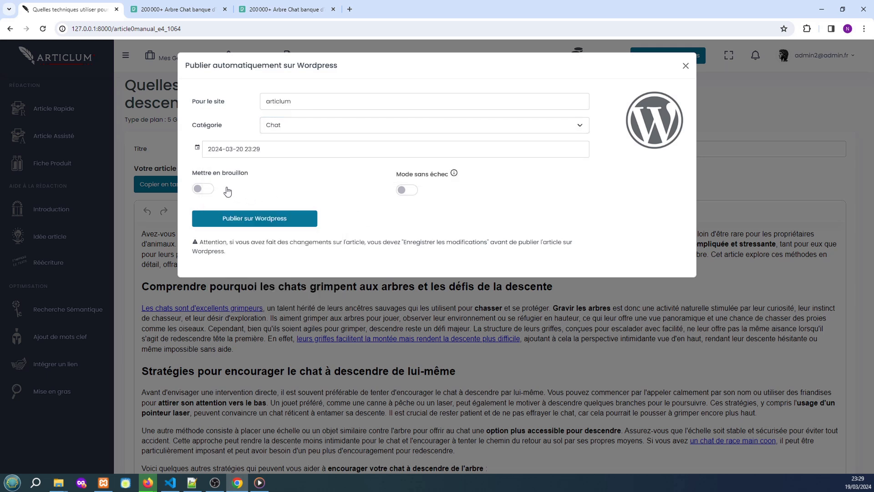
Send the article to WordPress as a draft, leaving Mode sans échec off, and check the post URL
{"action": "left_click", "coordinate": [207, 189]}
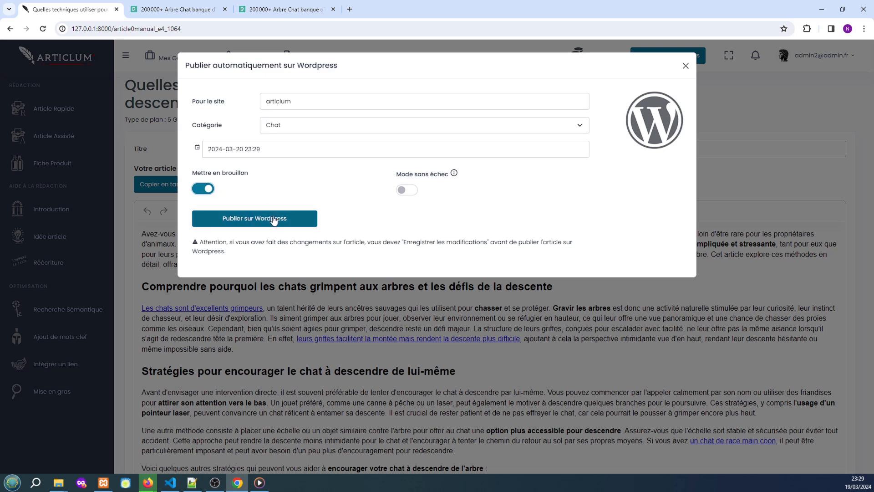
{"action": "left_click", "coordinate": [413, 191]}
{"action": "left_click", "coordinate": [408, 191]}
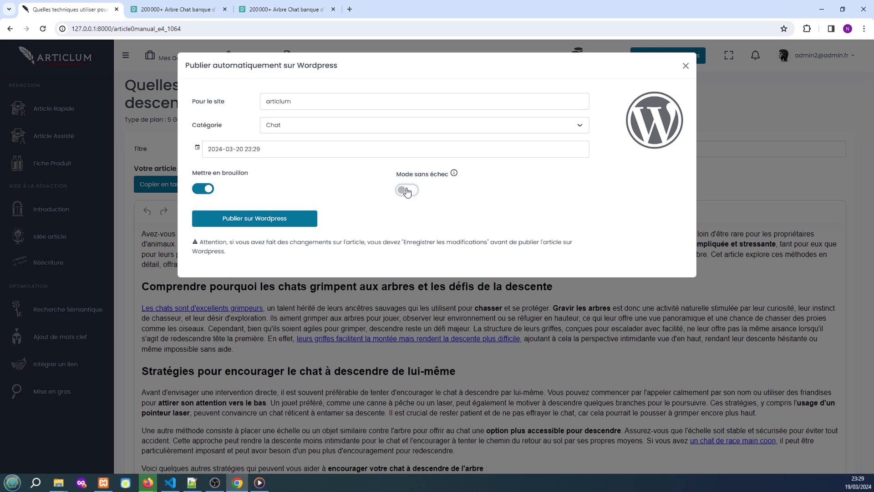
{"action": "left_click", "coordinate": [266, 222]}
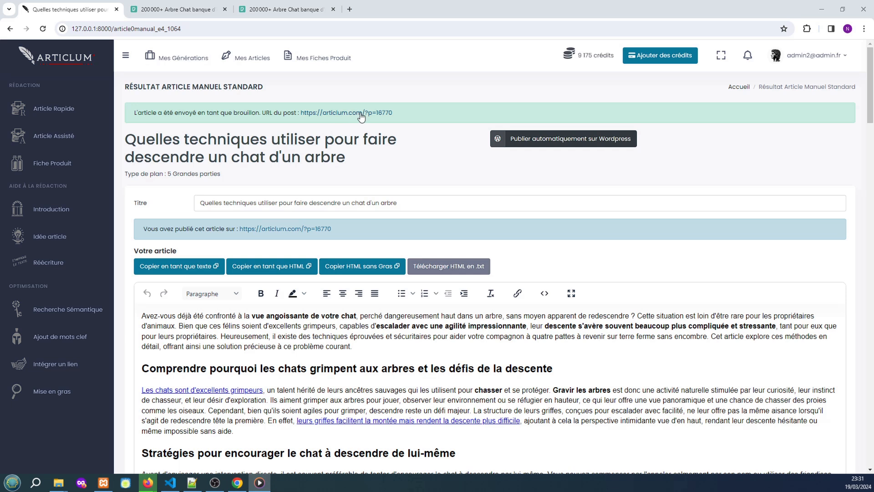
{"action": "left_click_drag", "start_coordinate": [406, 113], "coordinate": [302, 110]}
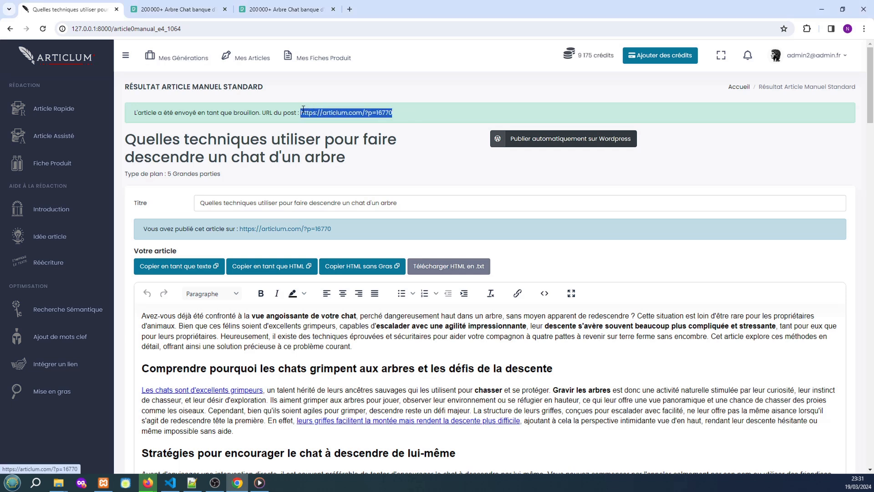
{"action": "left_click", "coordinate": [418, 127]}
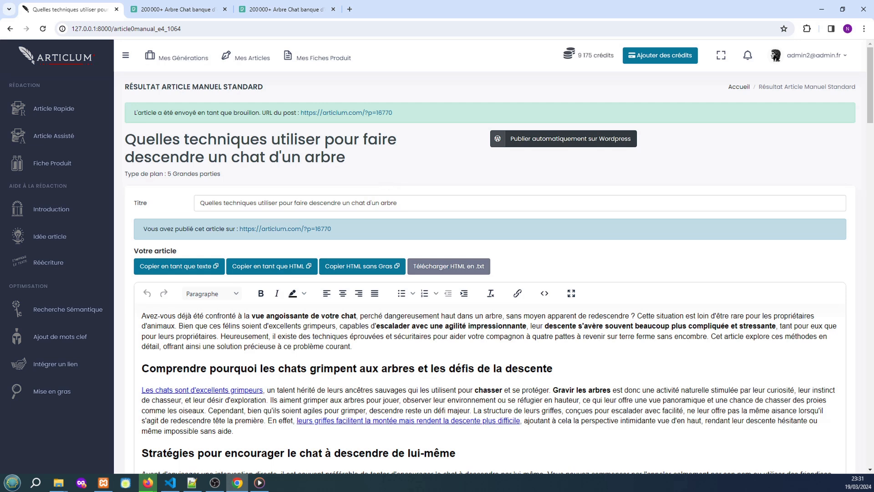